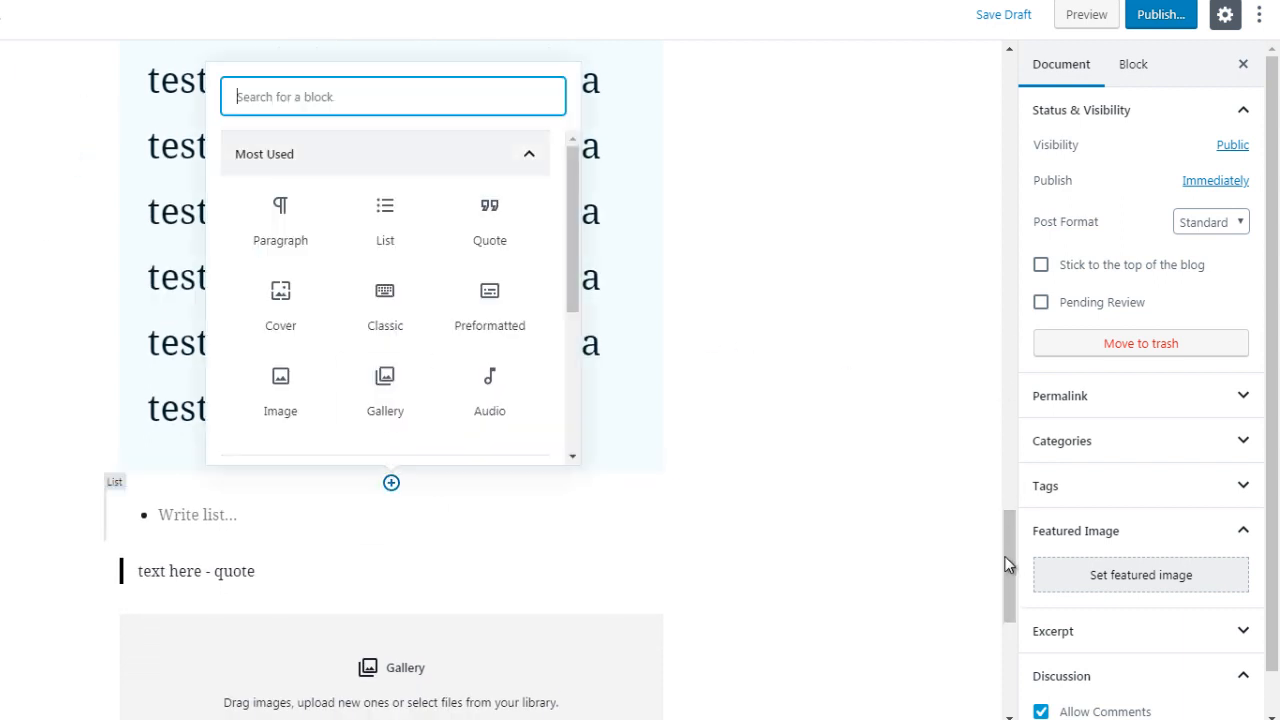
click(529, 154)
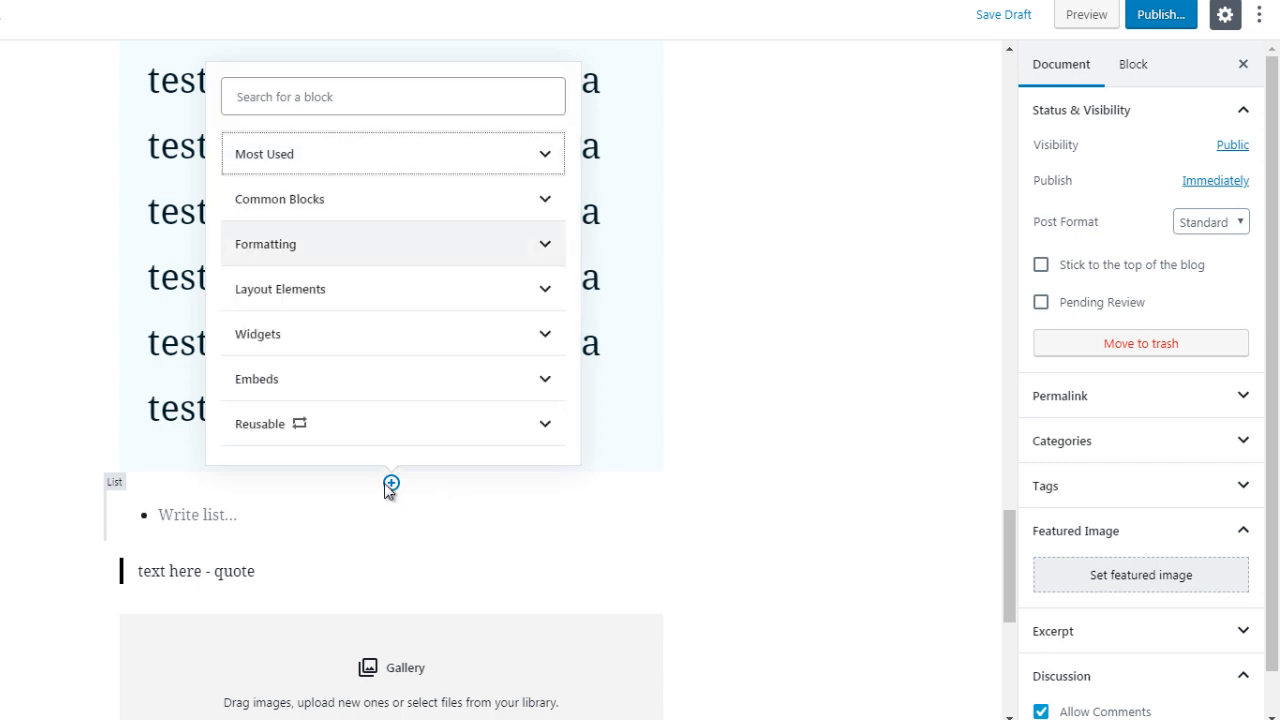
click(452, 296)
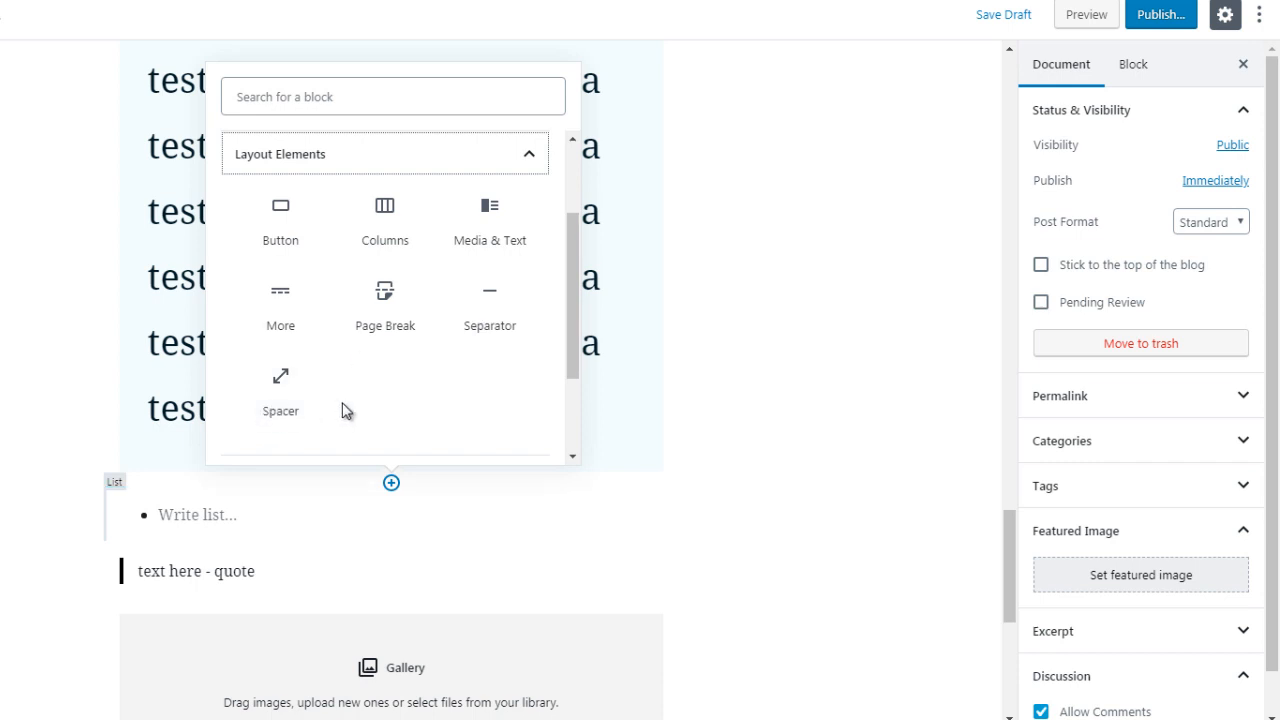
click(270, 212)
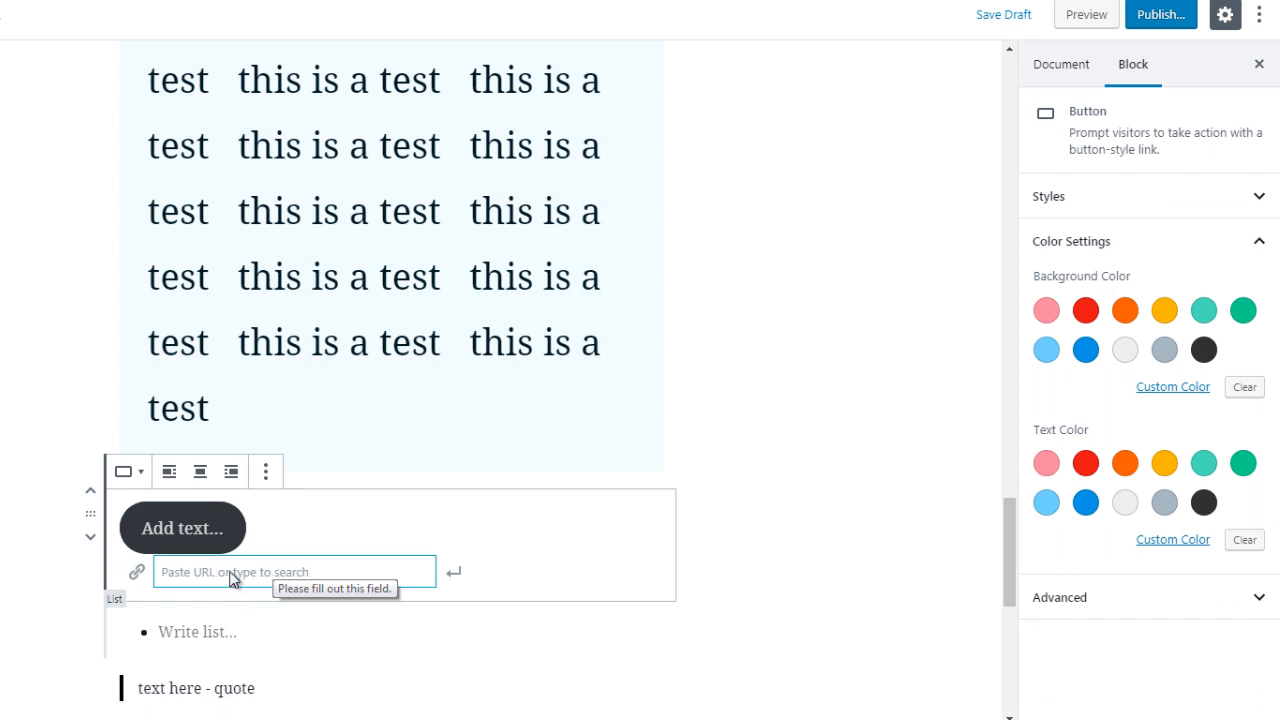
text(www.google.com)
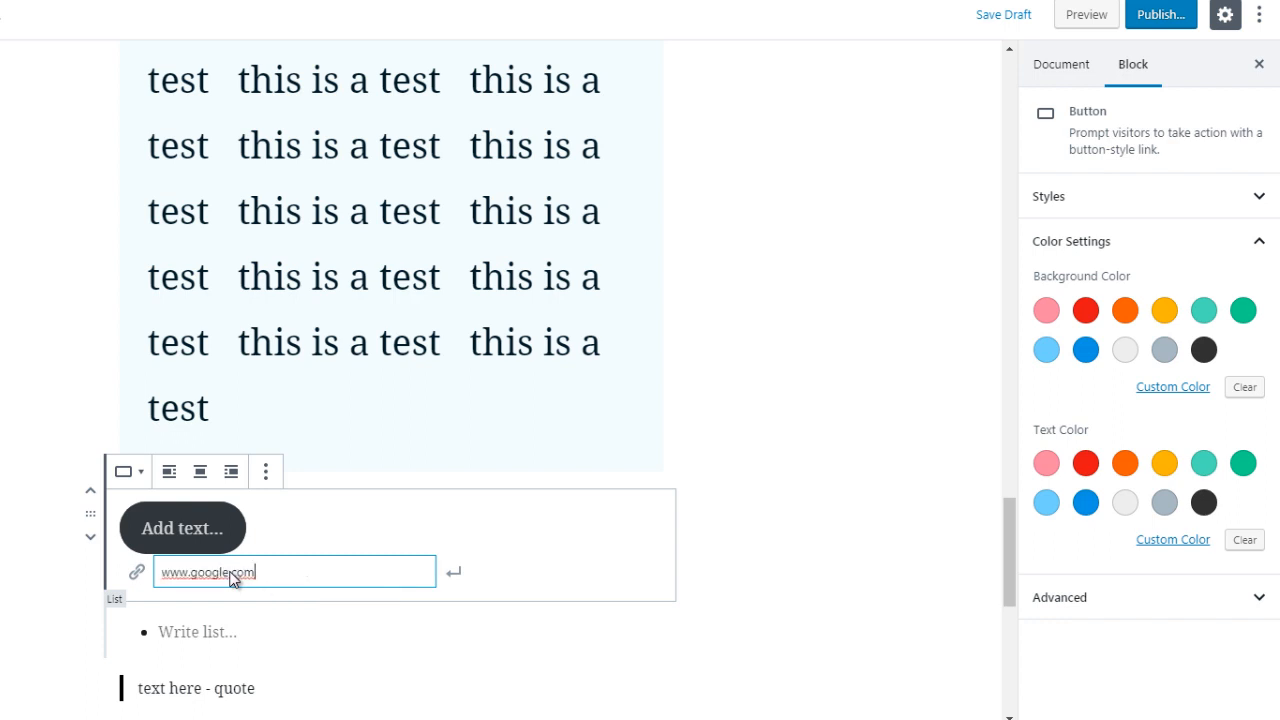
click(455, 573)
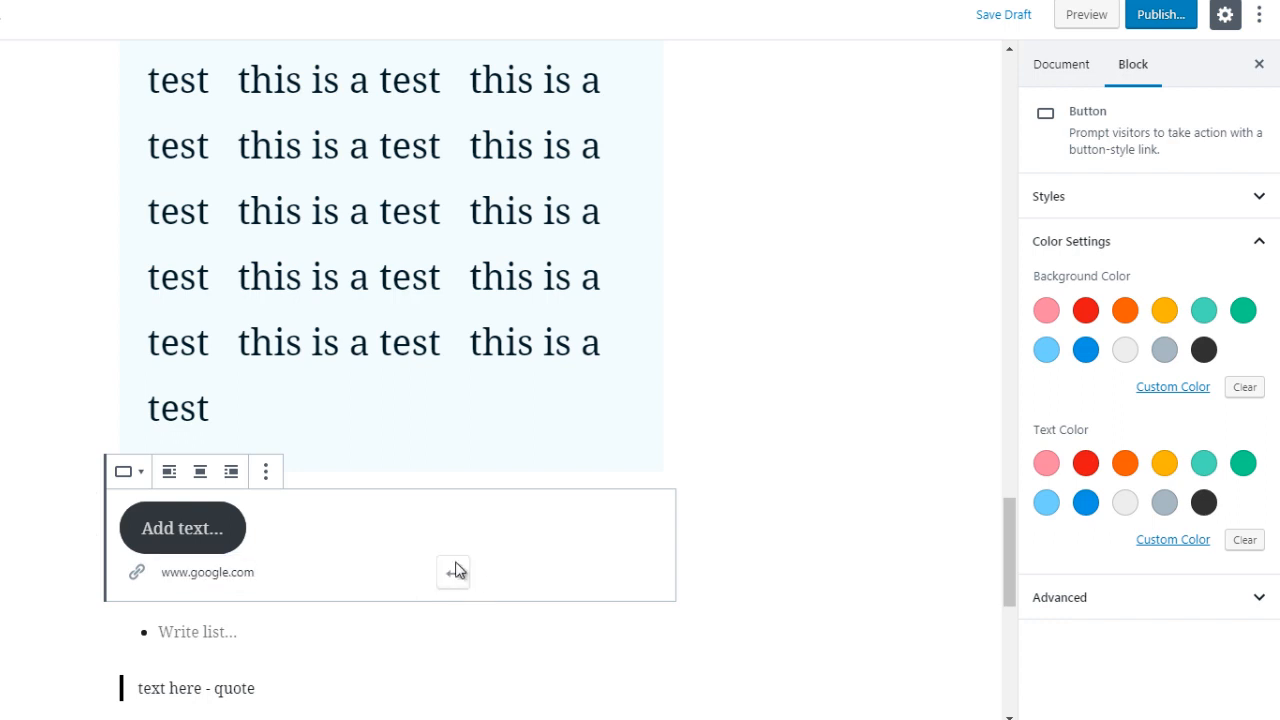
click(815, 471)
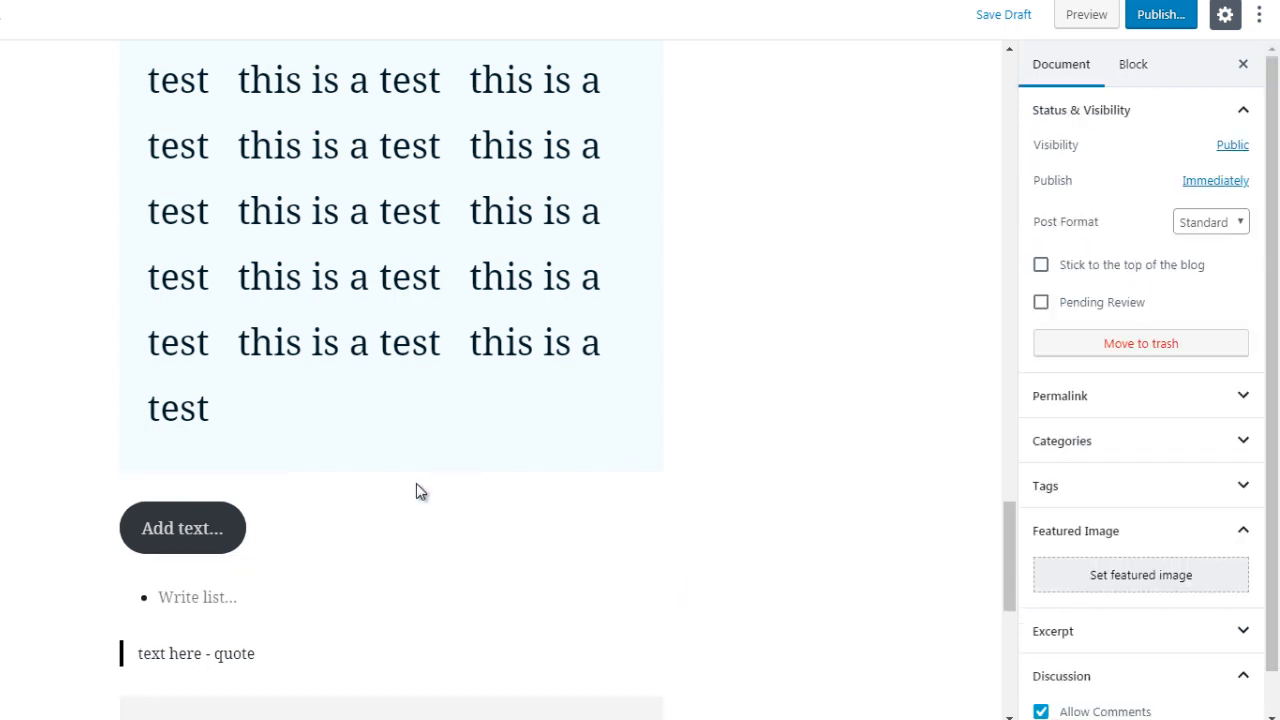
Label the new button "Email Me Here".
click(320, 516)
click(71, 532)
click(168, 533)
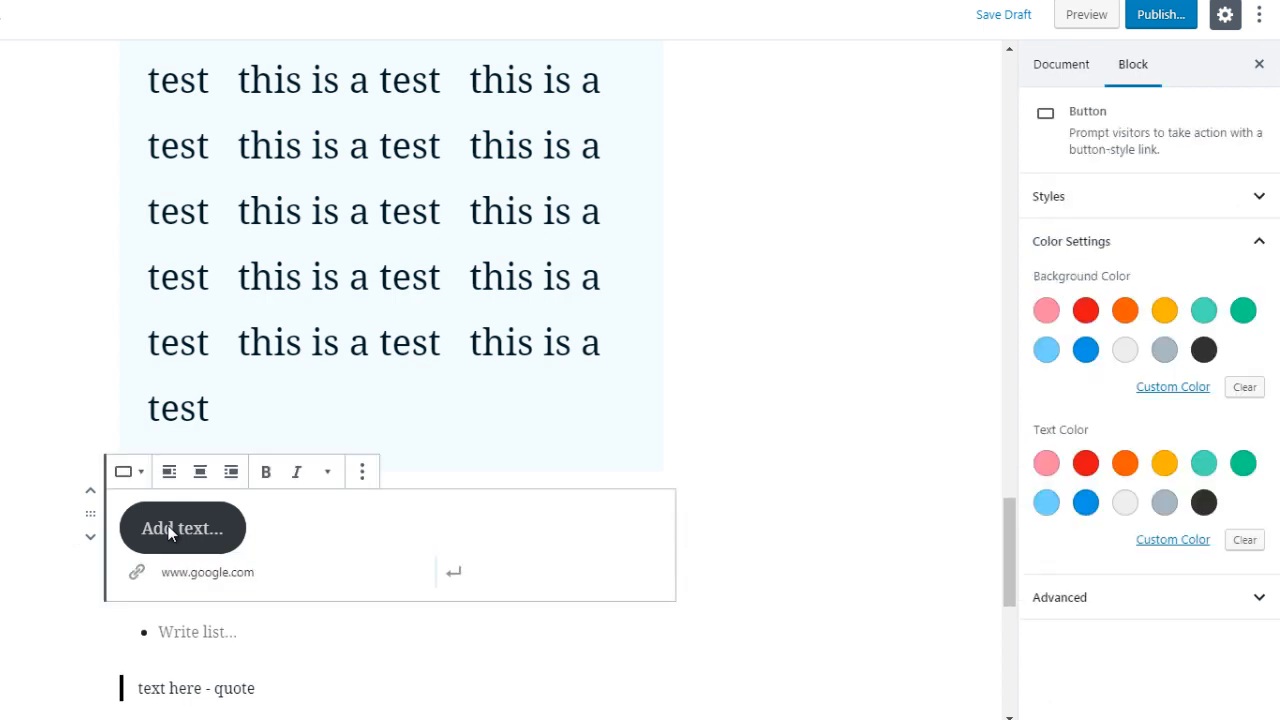
text(ppp)
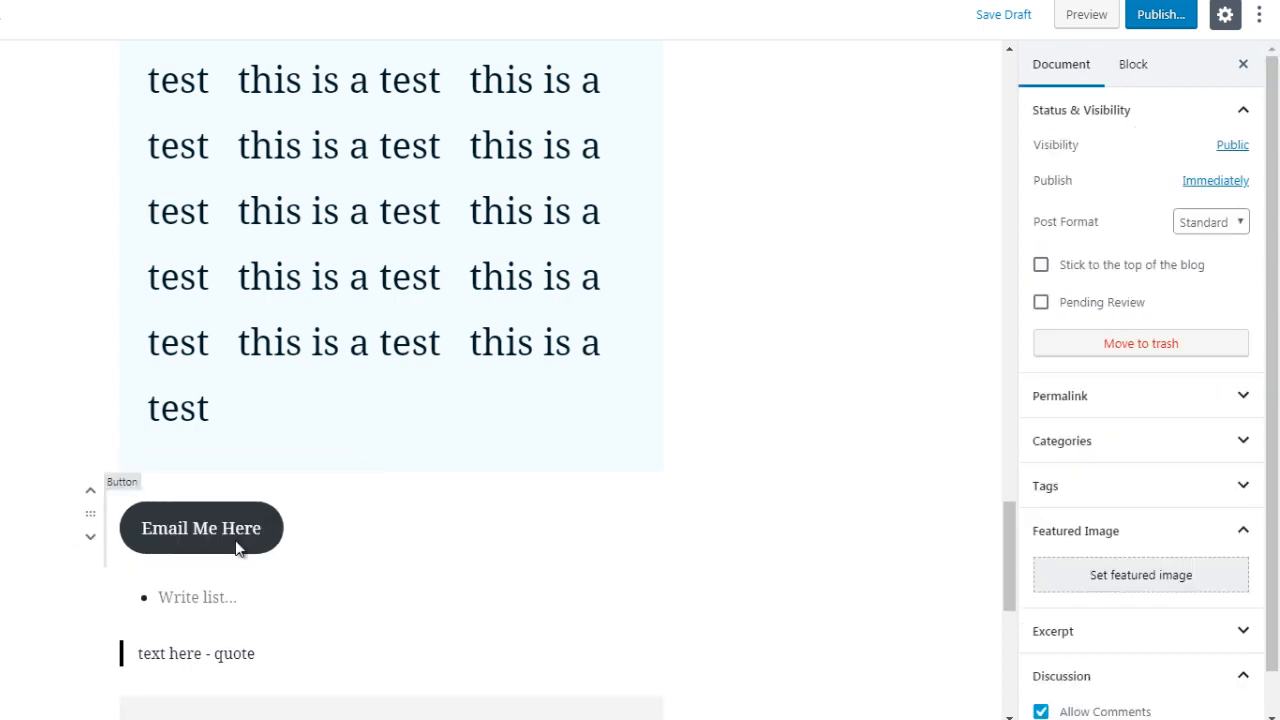
Give the "Email Me Here" button a very light gray background and very dark gray text.
click(314, 540)
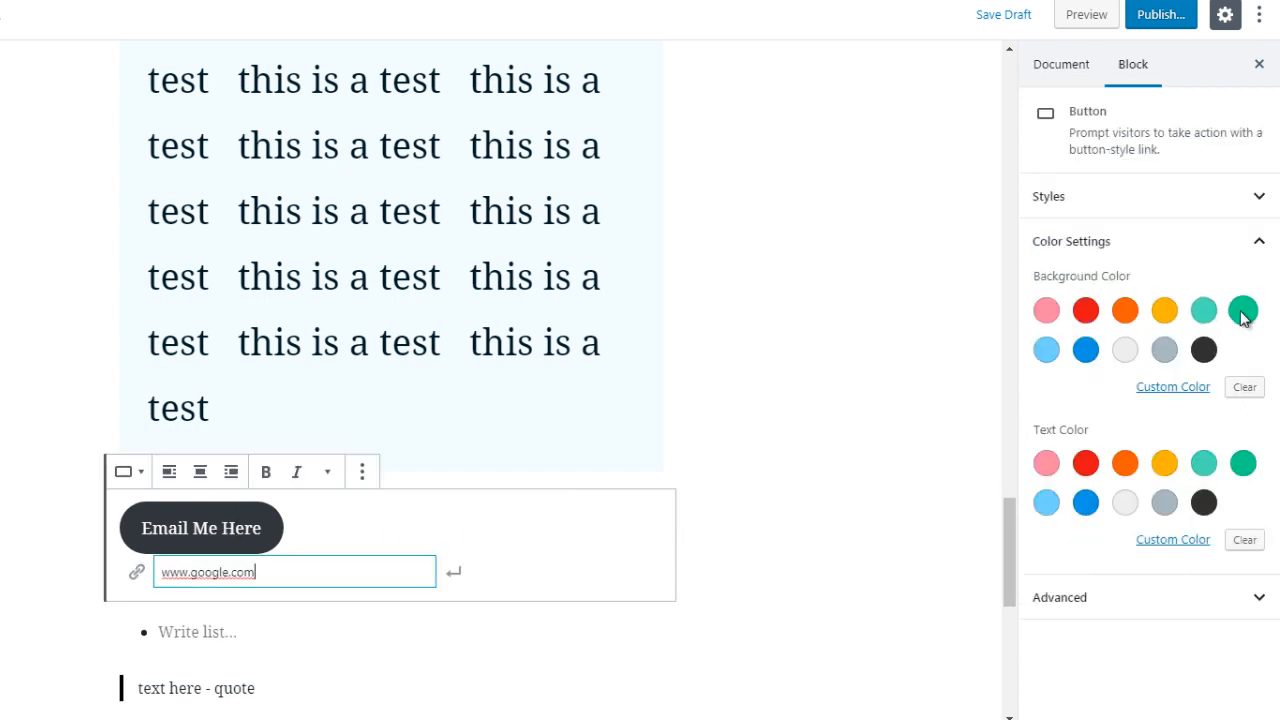
click(1247, 313)
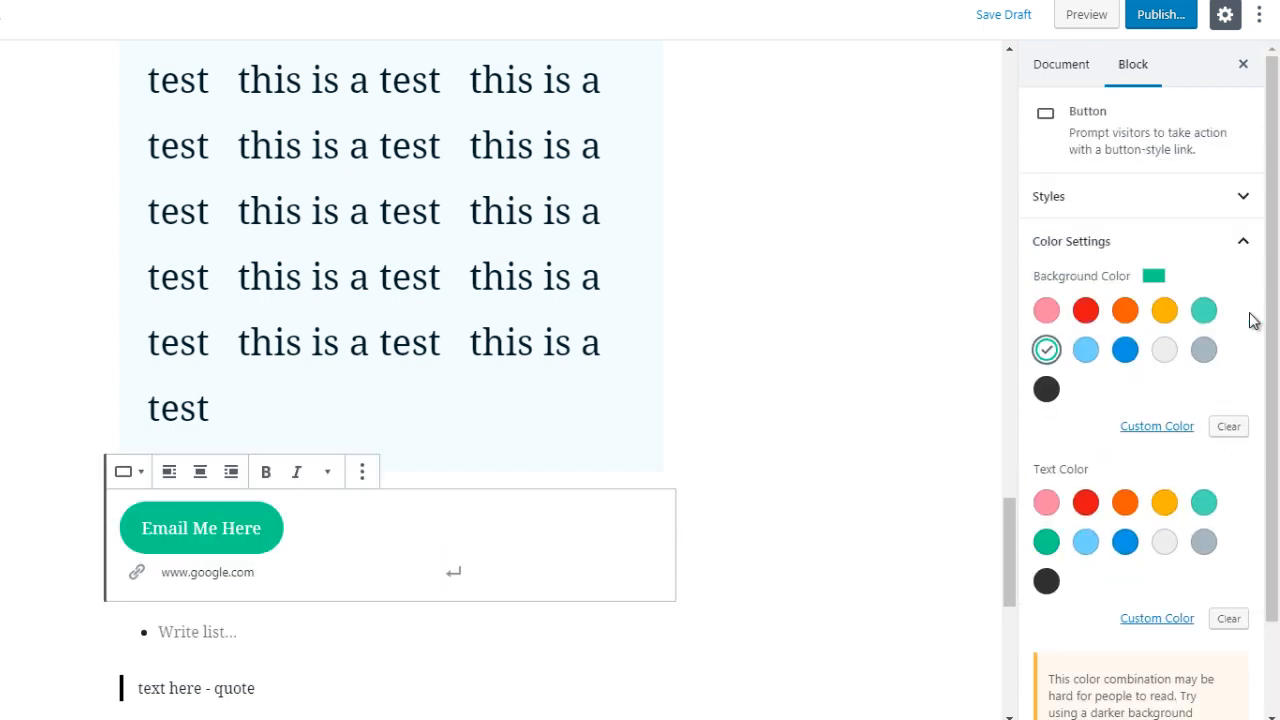
click(1124, 310)
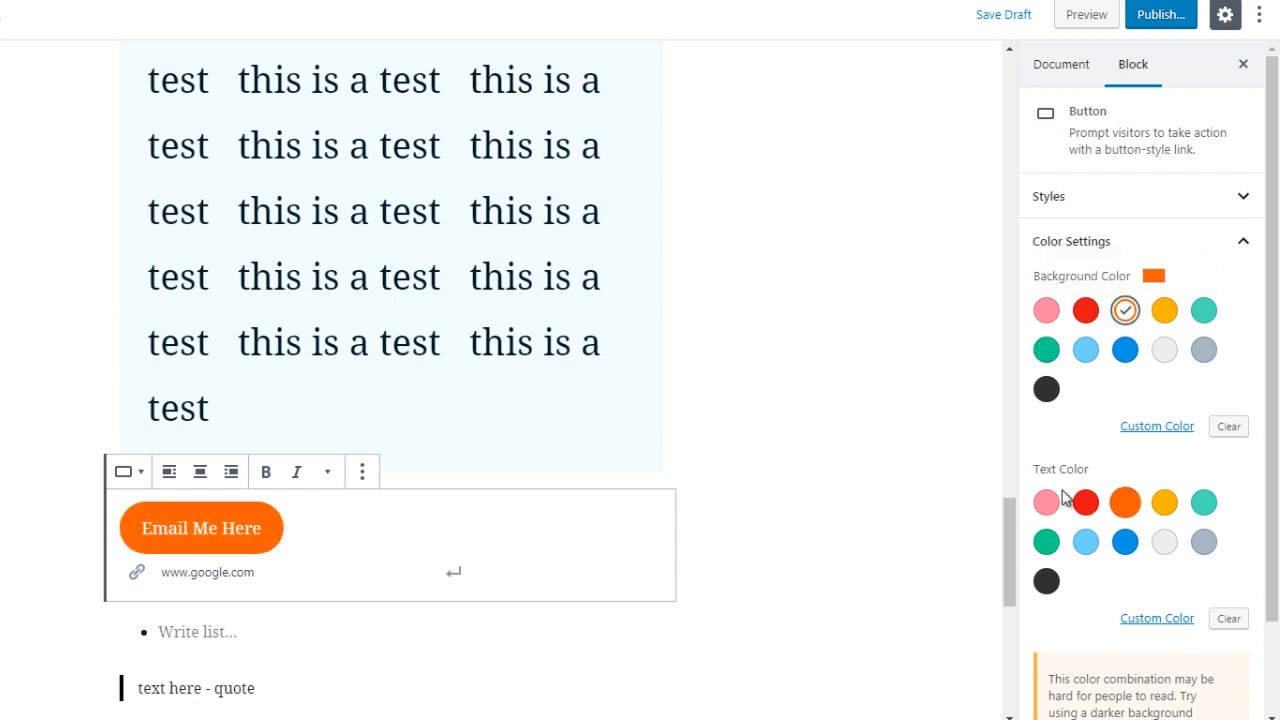
click(1172, 546)
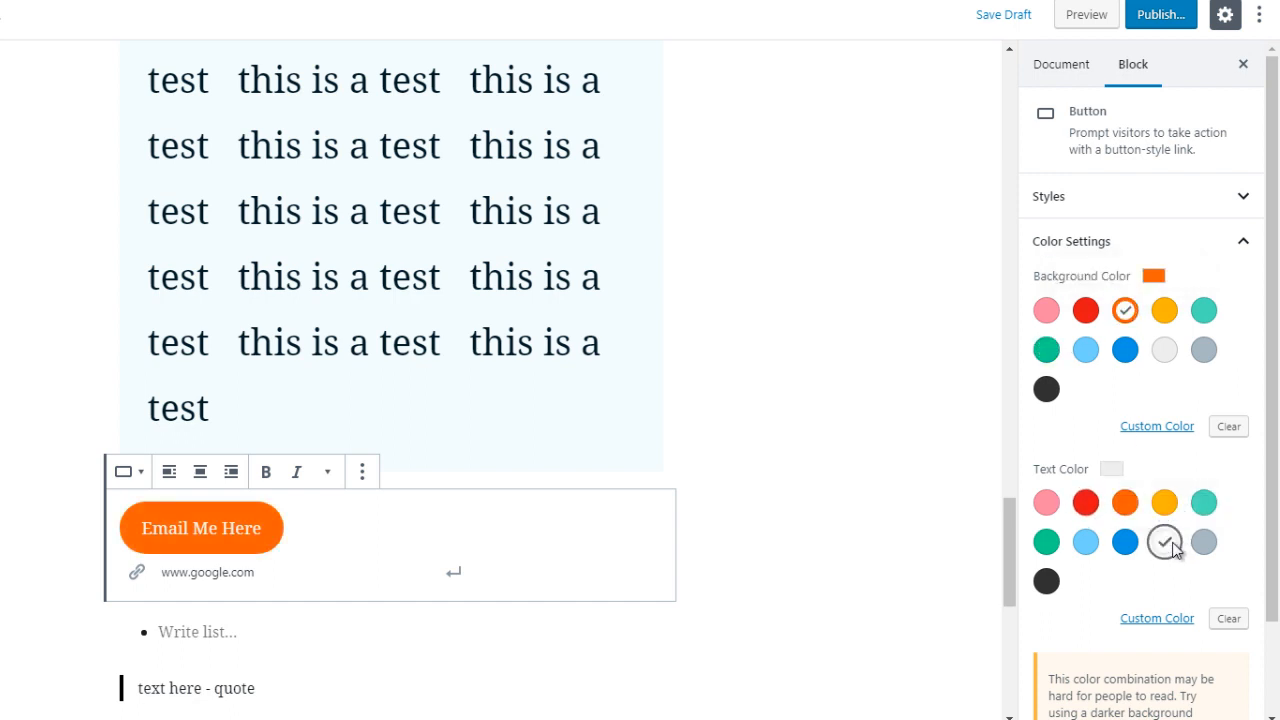
click(1046, 581)
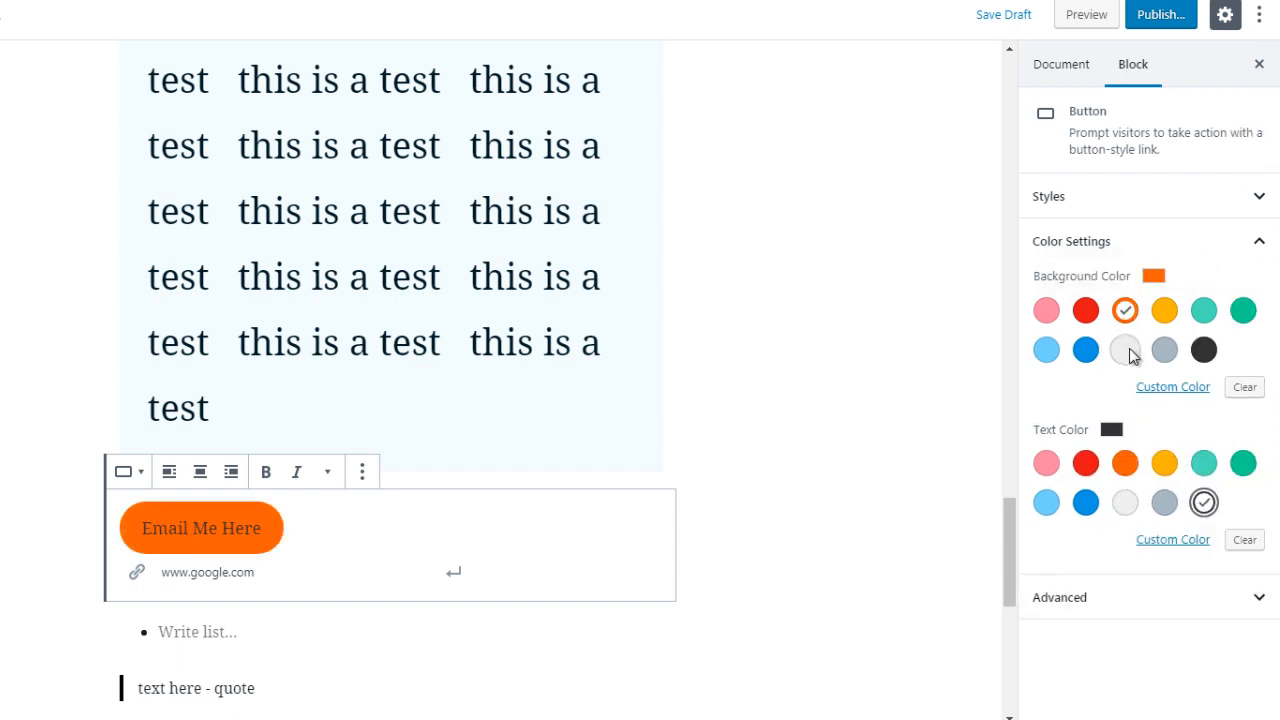
click(1129, 352)
click(768, 426)
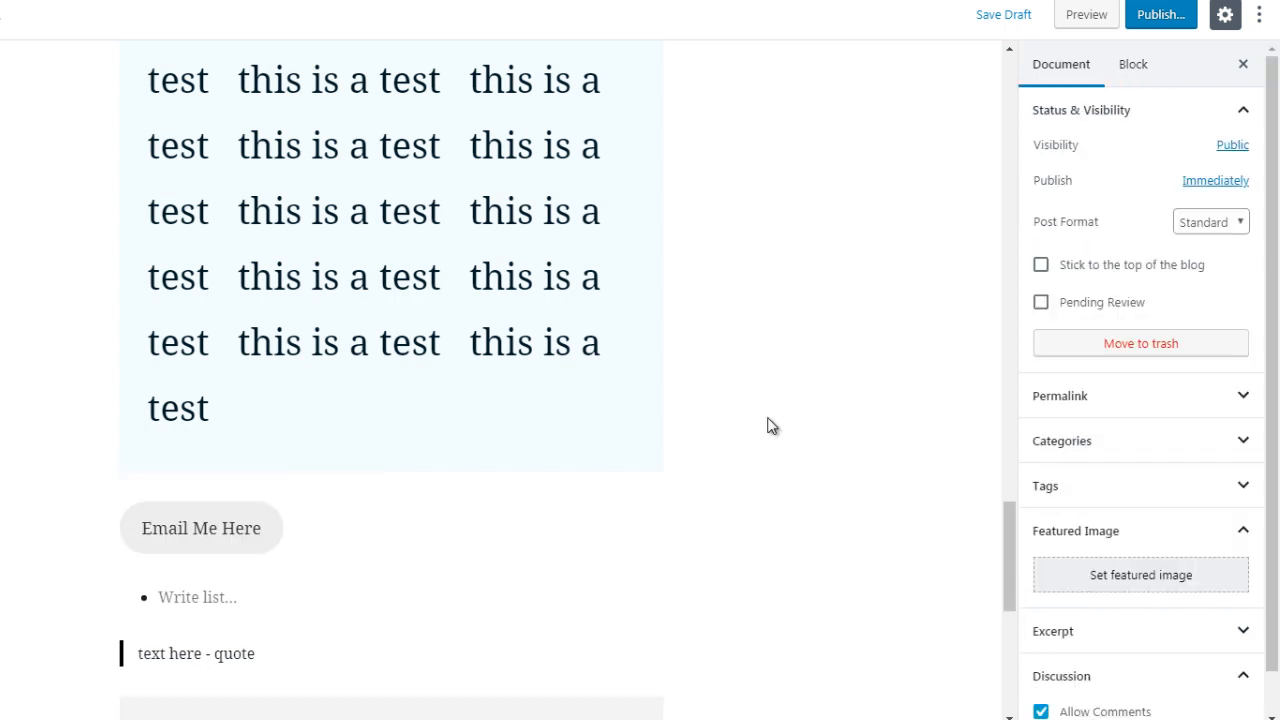
Insert a Columns block between the shaded paragraph and the "Email Me Here" button.
click(391, 484)
click(397, 165)
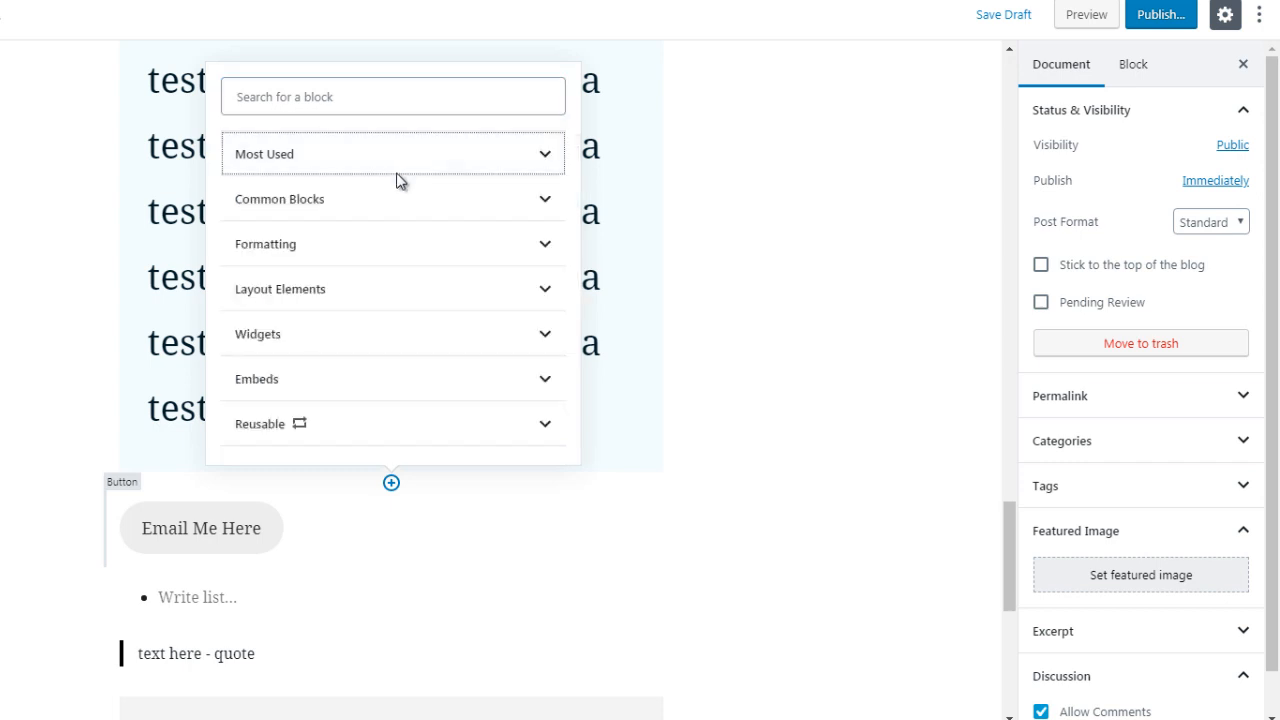
click(397, 299)
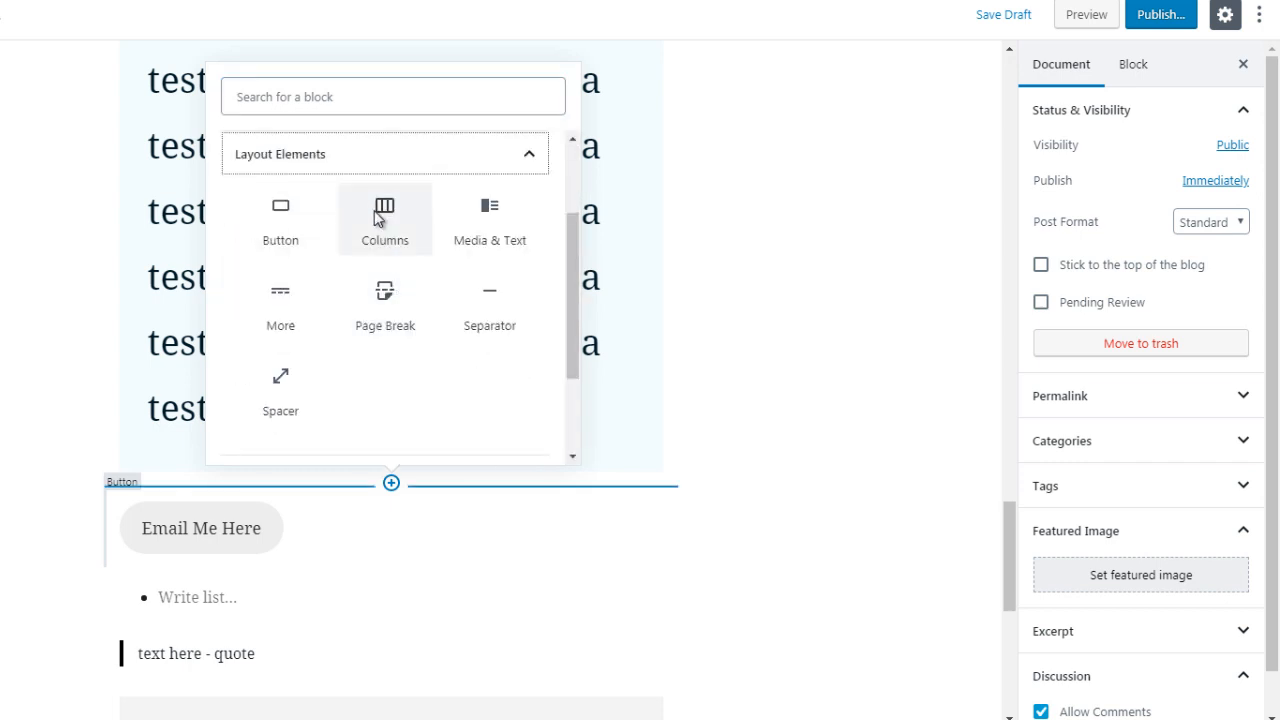
click(380, 218)
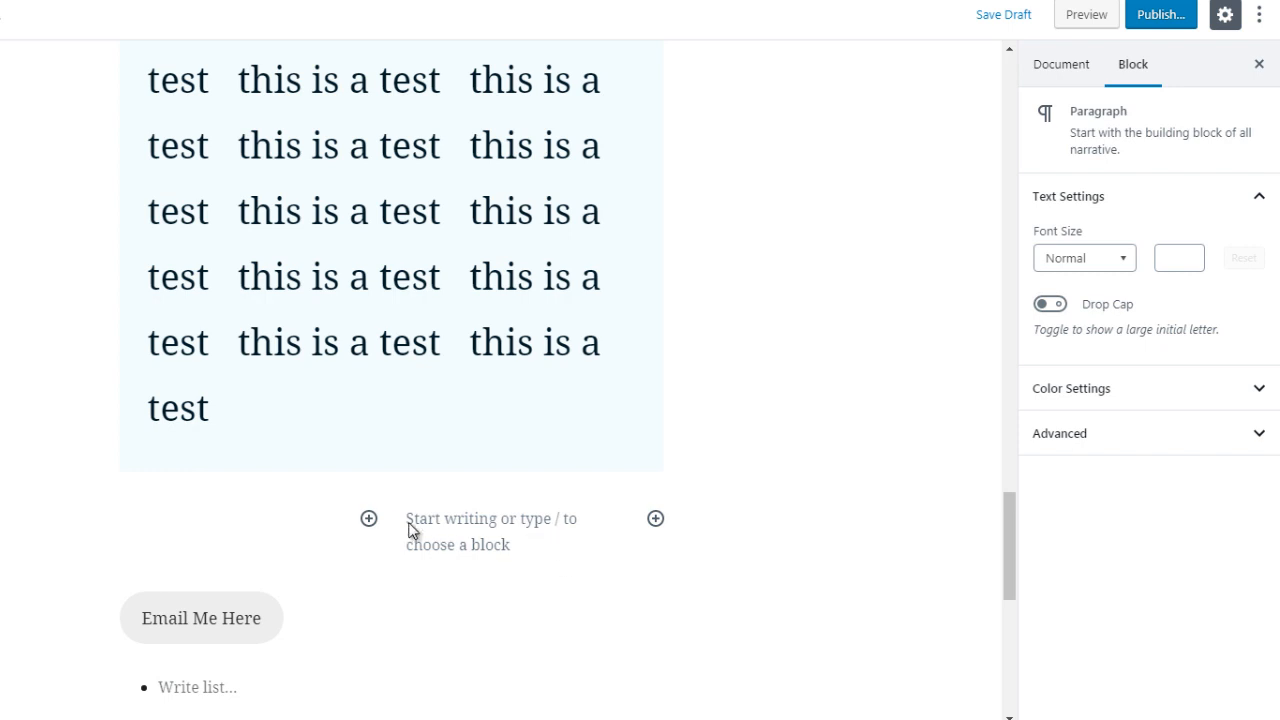
click(369, 519)
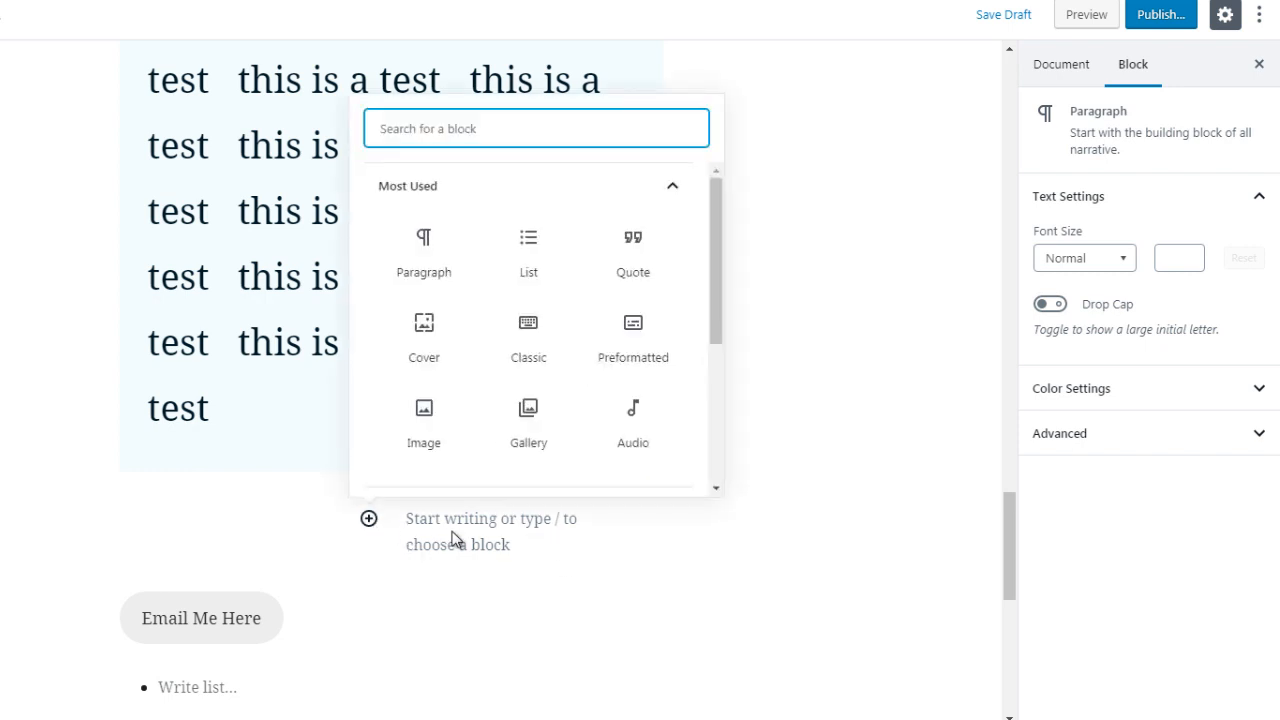
click(560, 540)
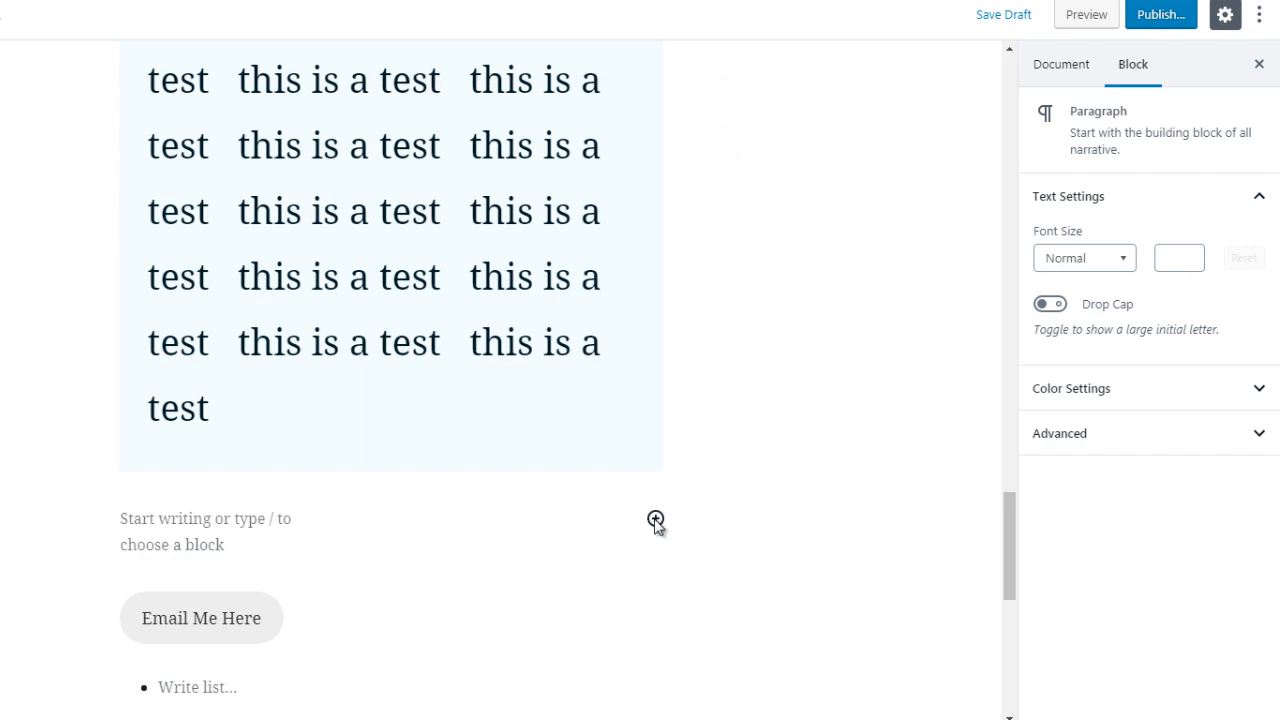
Add a Media & Text layout block in the second column above the "Email Me Here" button.
click(391, 574)
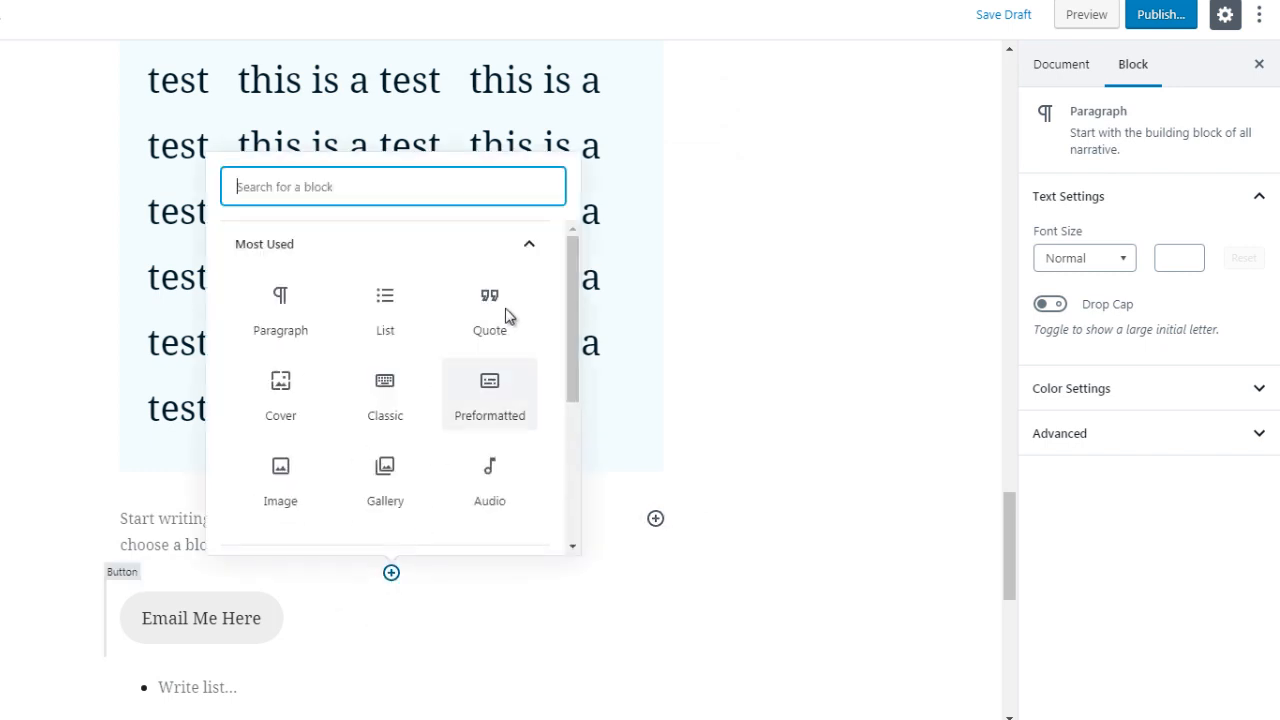
click(488, 250)
click(381, 379)
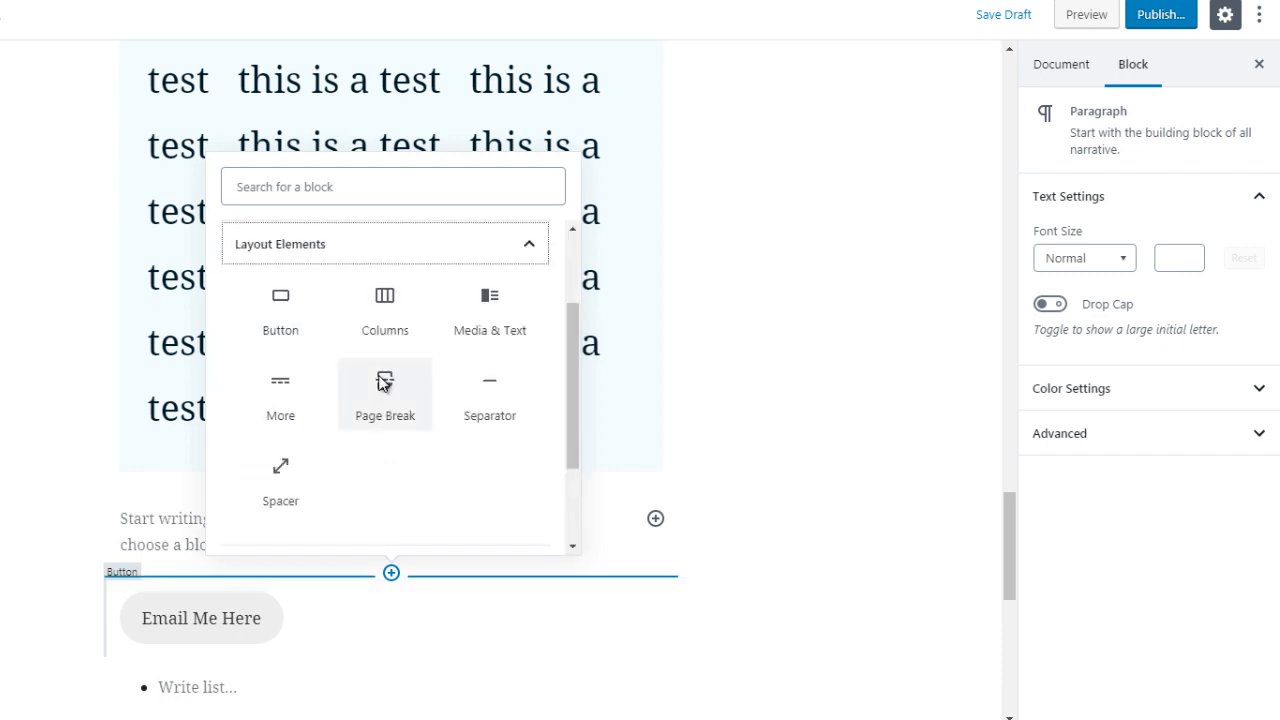
click(497, 332)
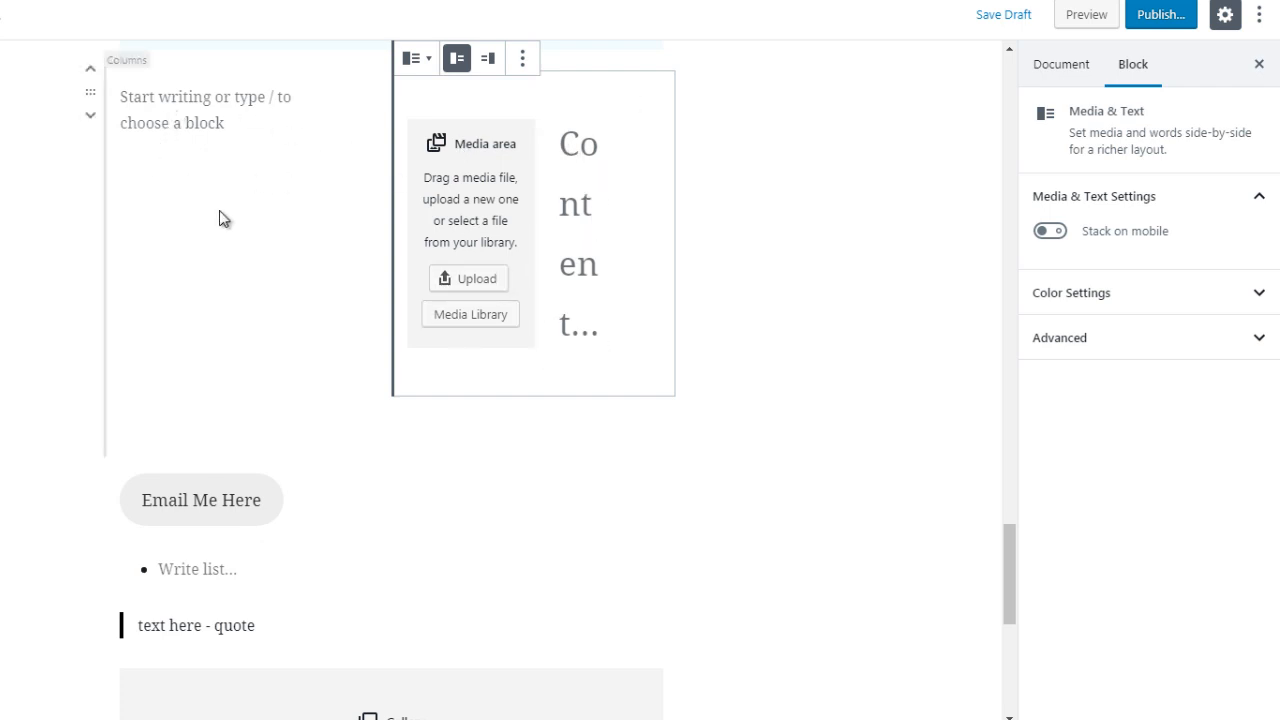
Insert a More block between the columns and the "Email Me Here" button.
click(391, 455)
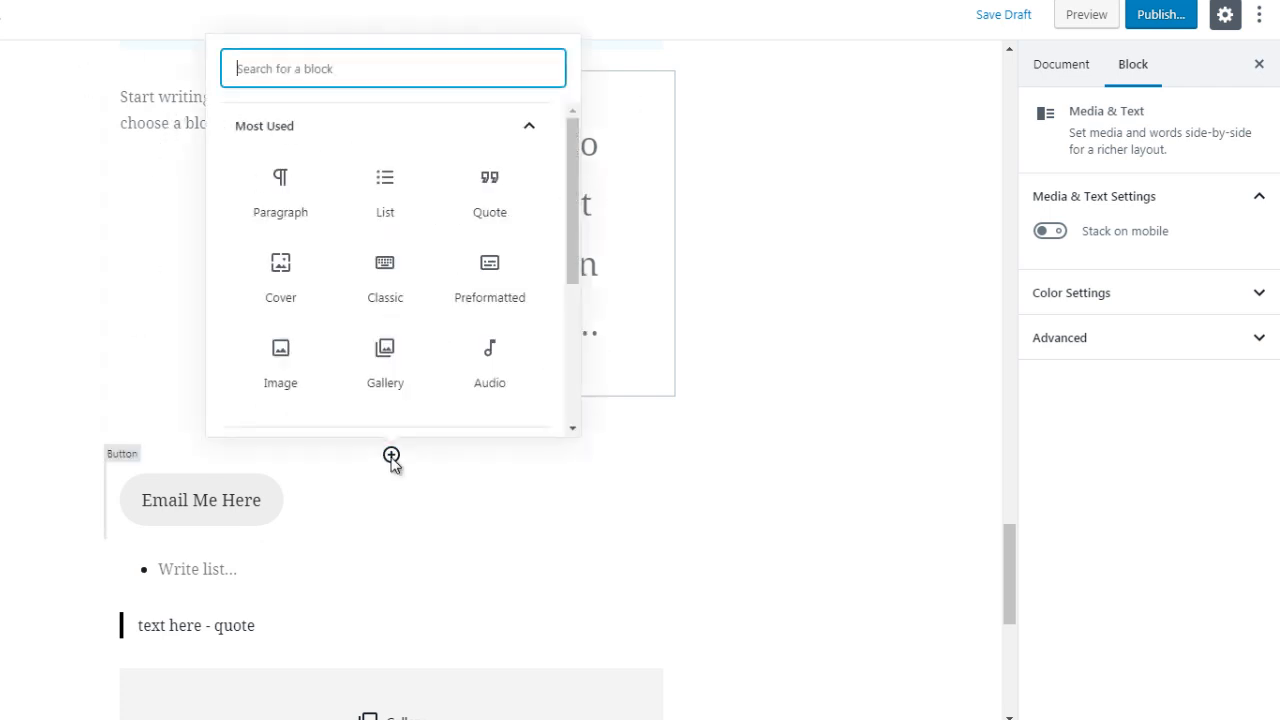
click(372, 125)
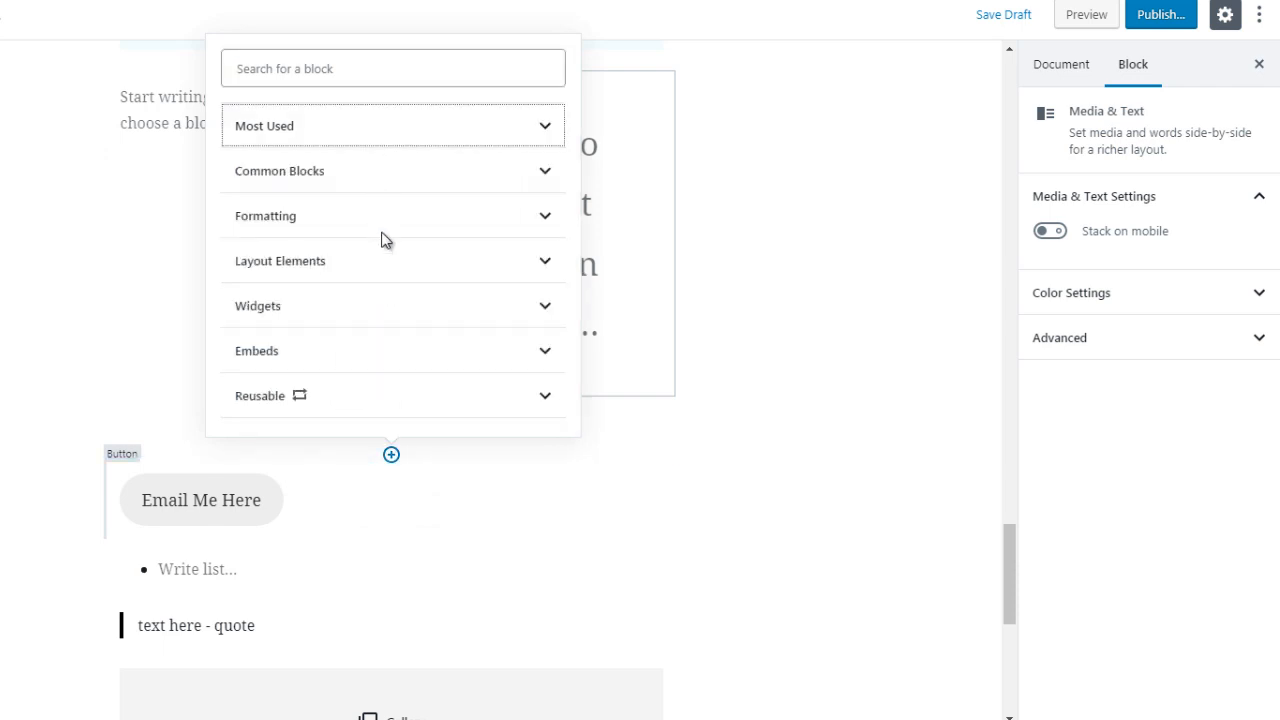
click(461, 260)
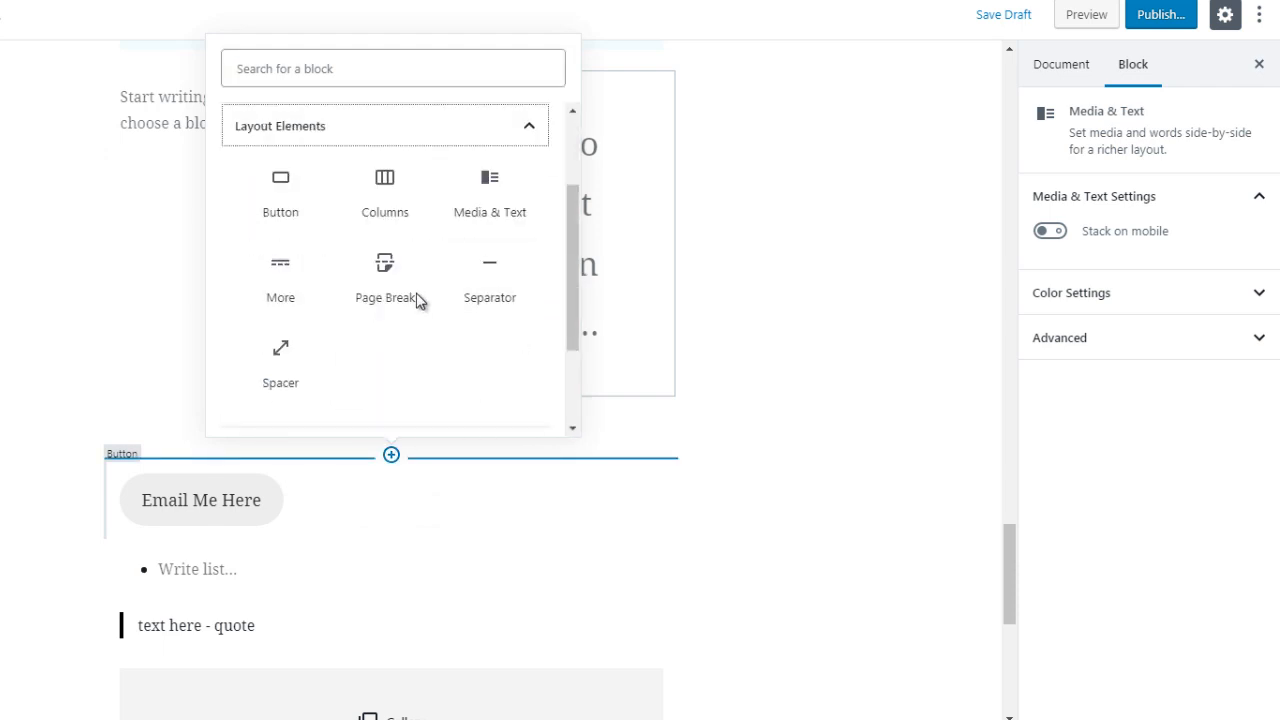
click(280, 283)
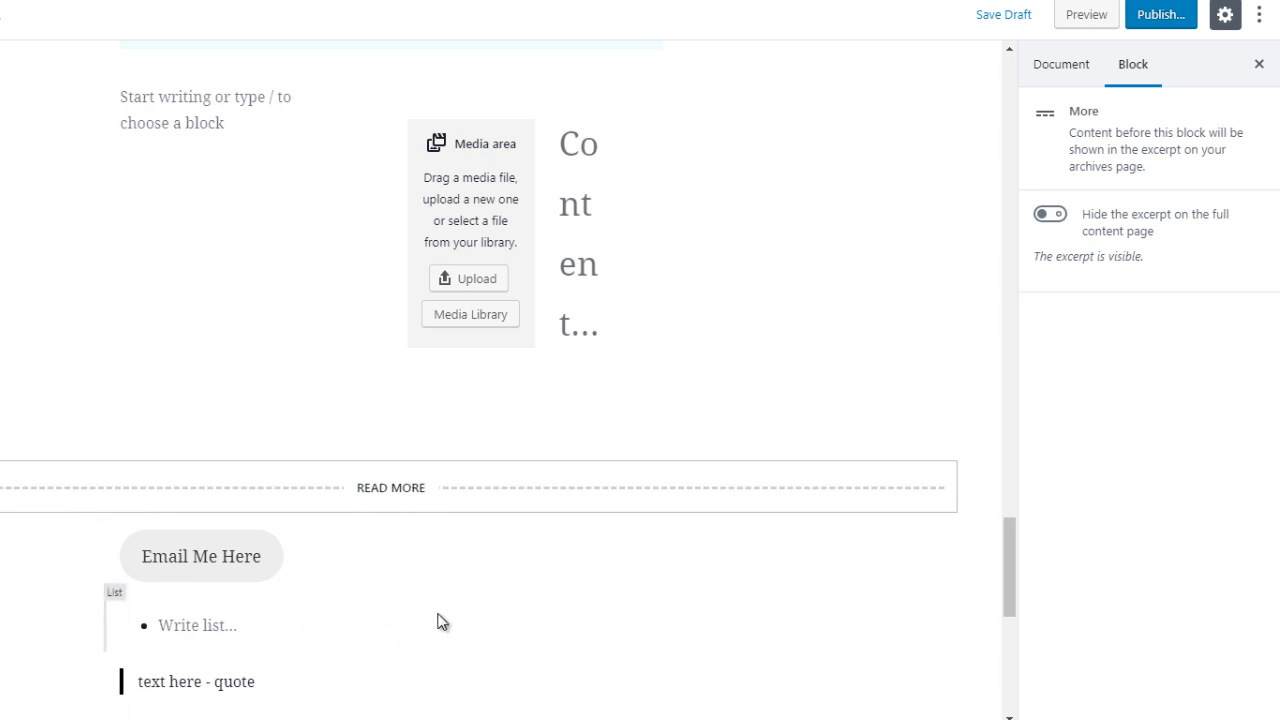
Insert a Page Break block directly below the Read More divider.
click(392, 512)
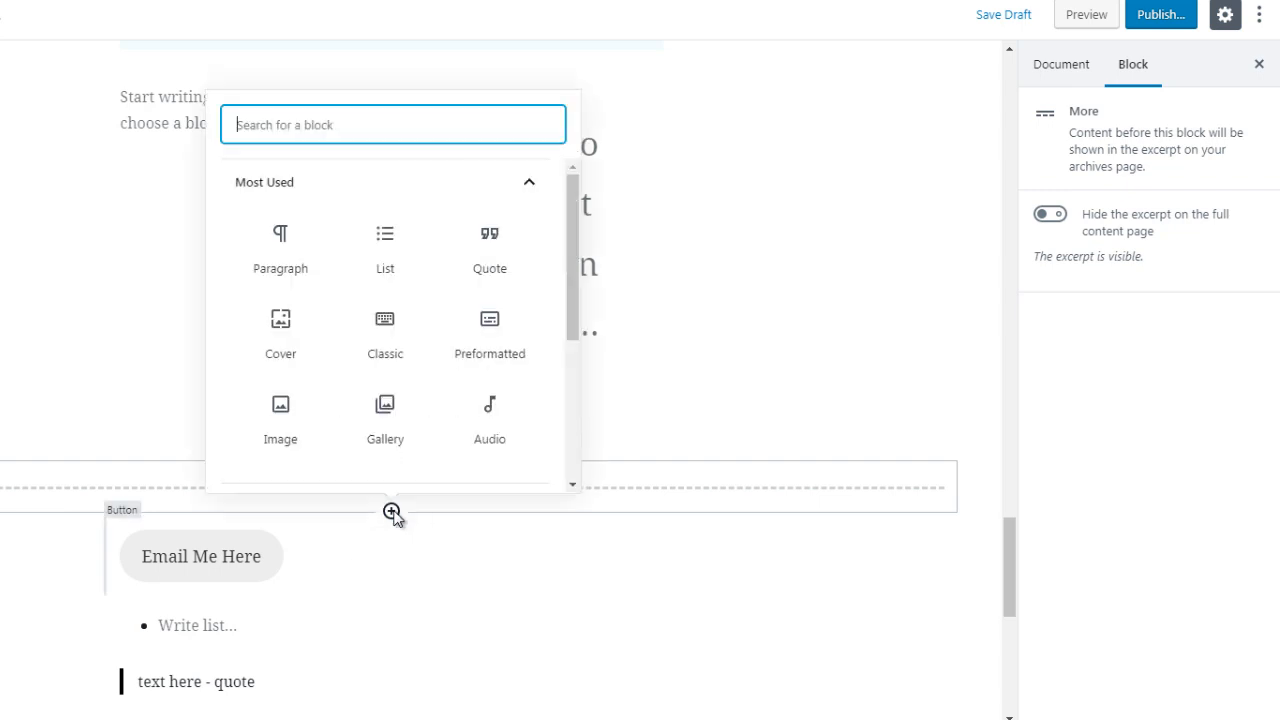
click(462, 196)
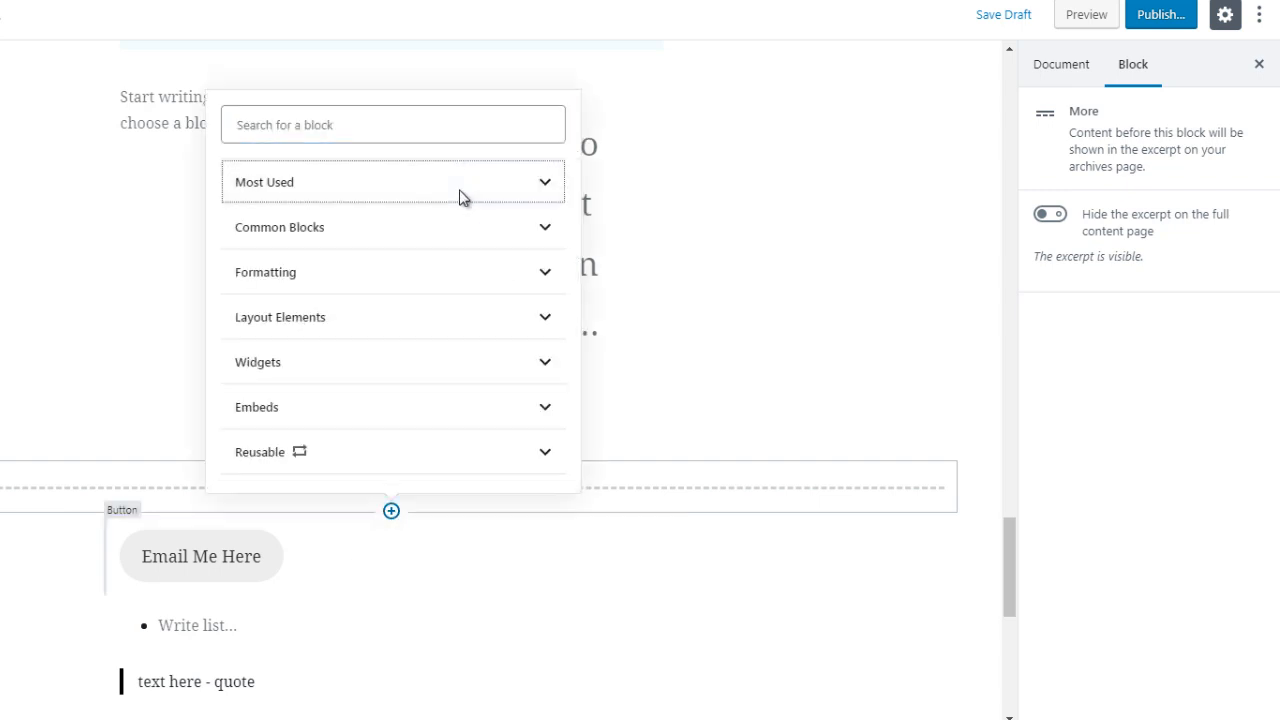
click(420, 318)
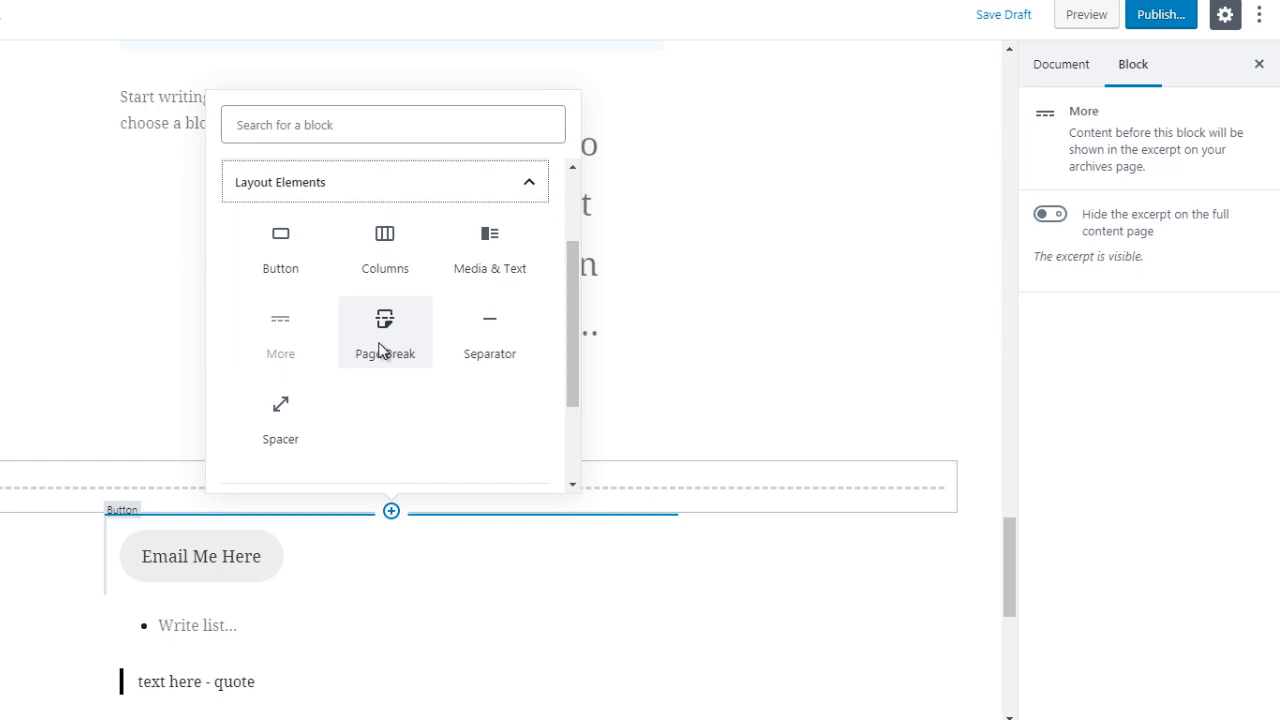
click(383, 349)
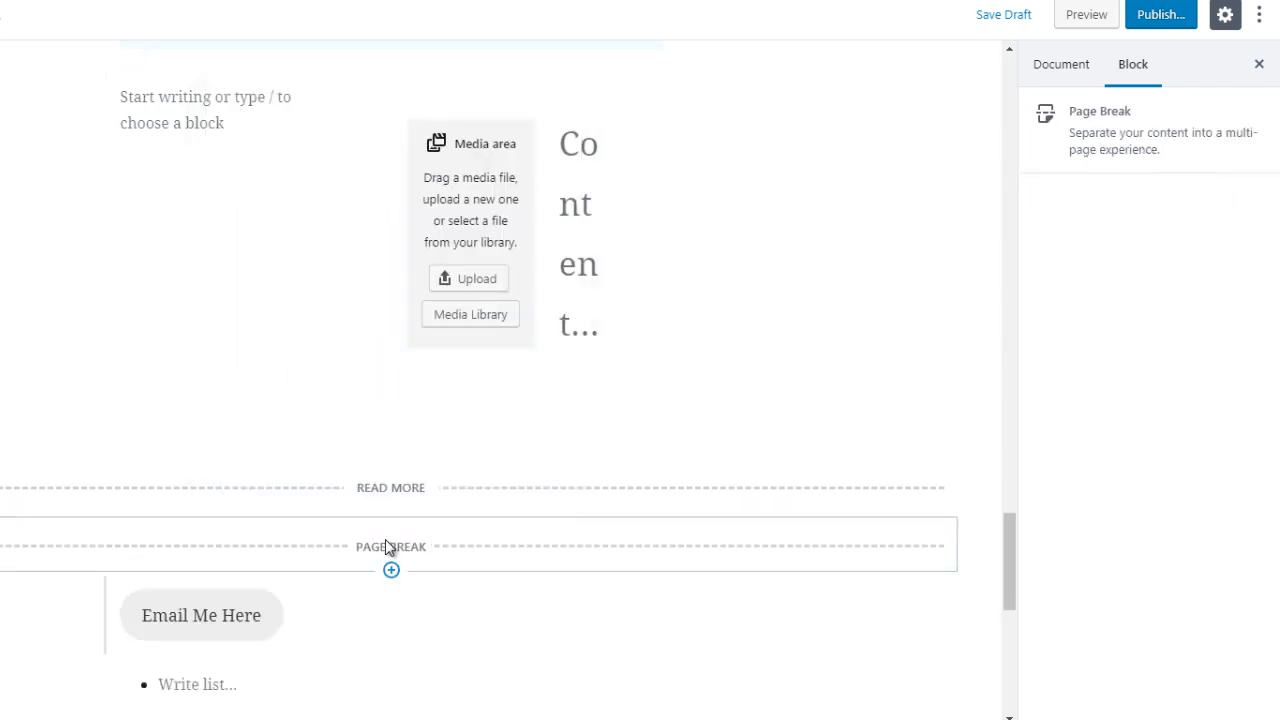
Insert a Separator block between the page break and the "Email Me Here" button.
mouse_move(391, 575)
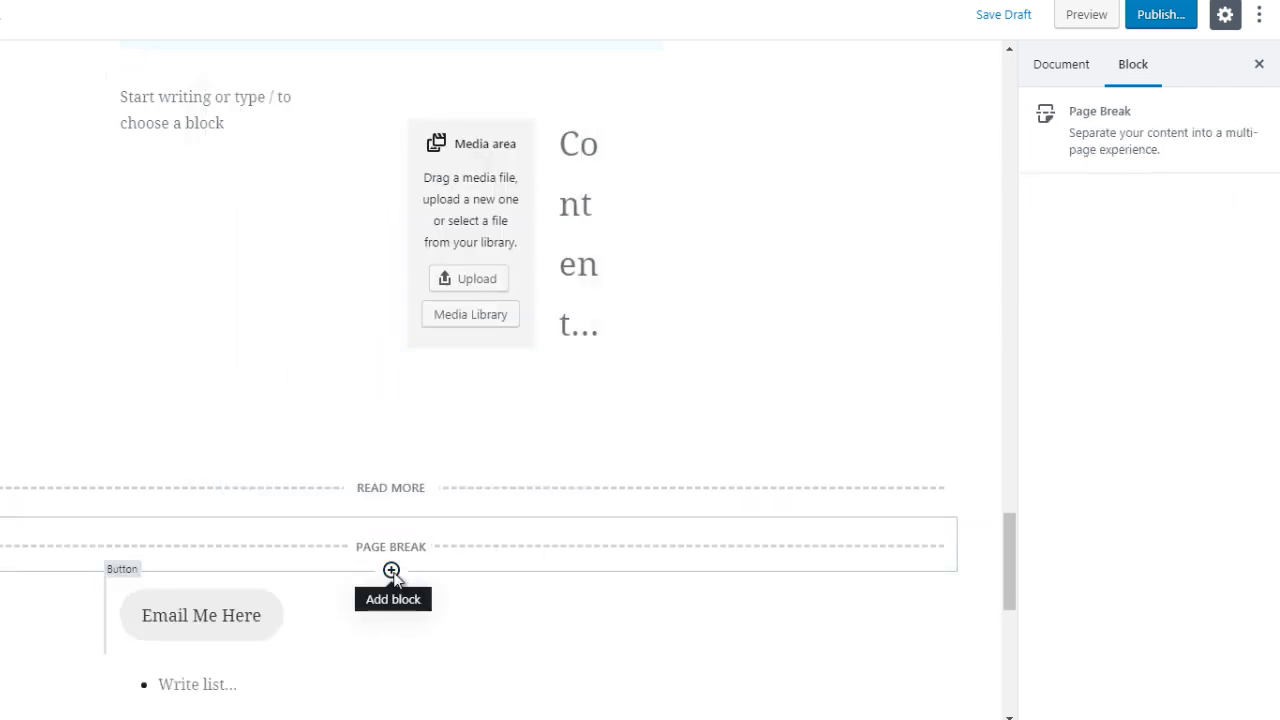
click(391, 571)
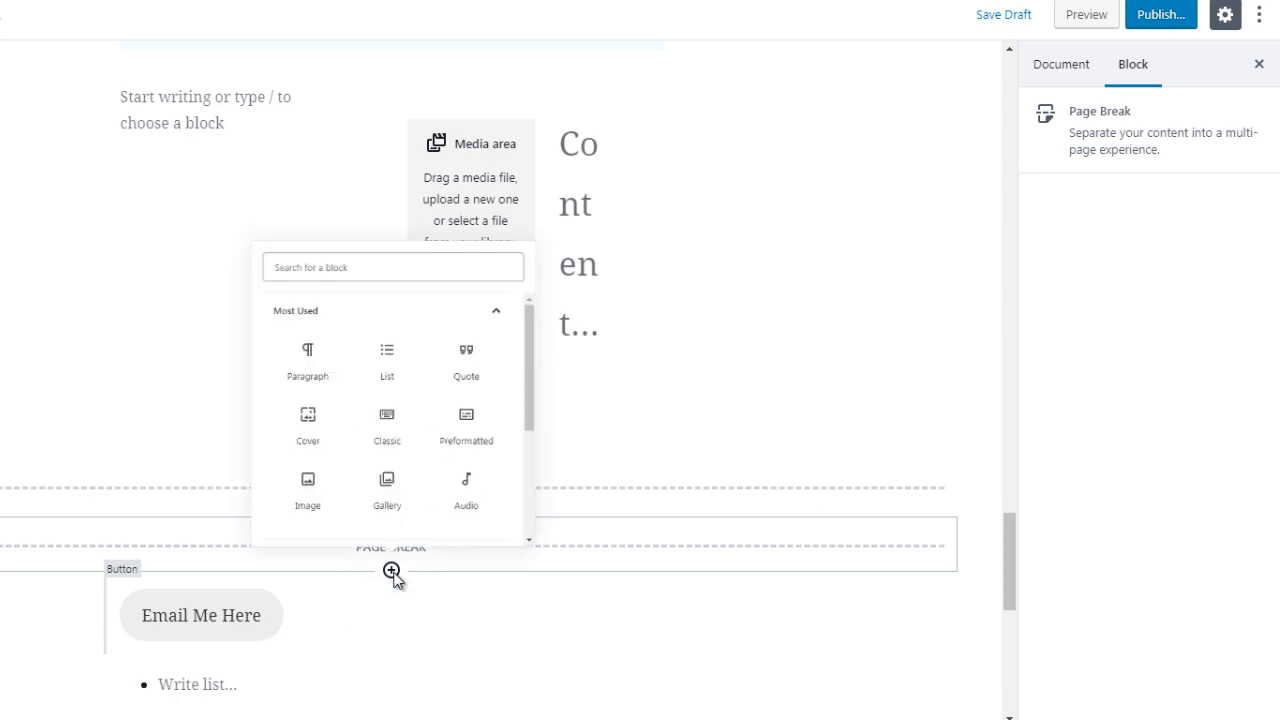
click(425, 255)
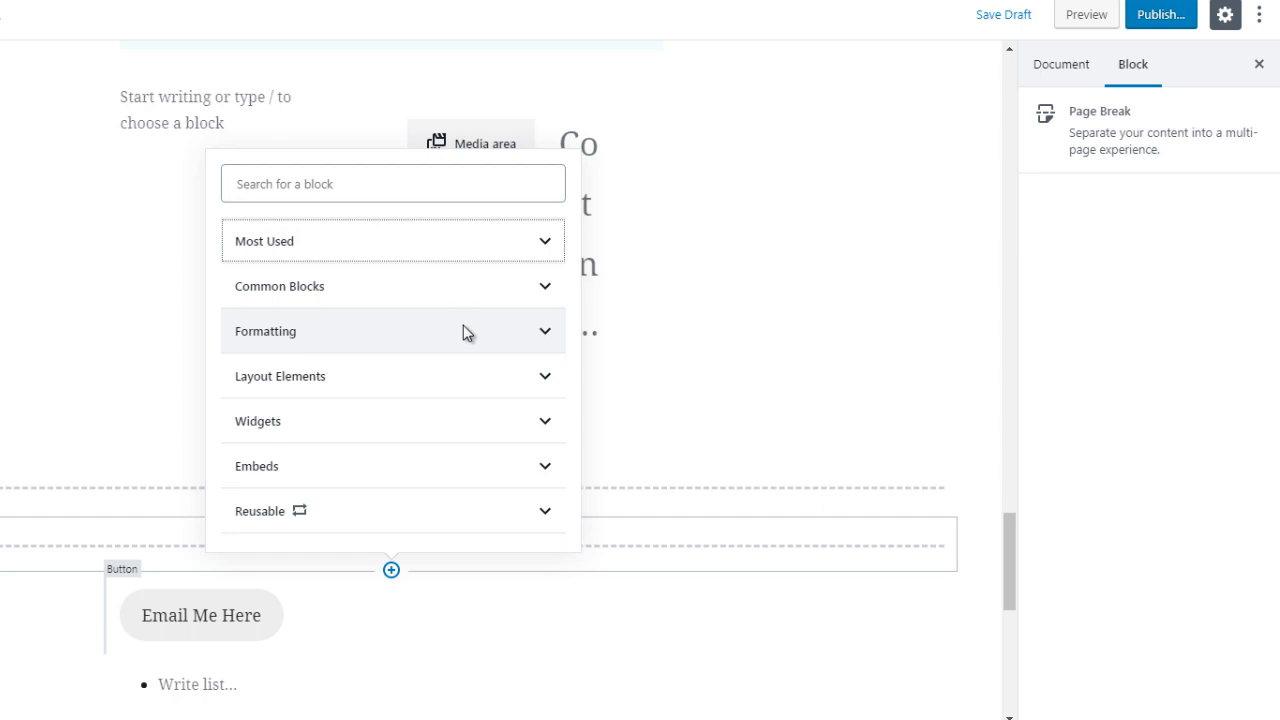
click(455, 372)
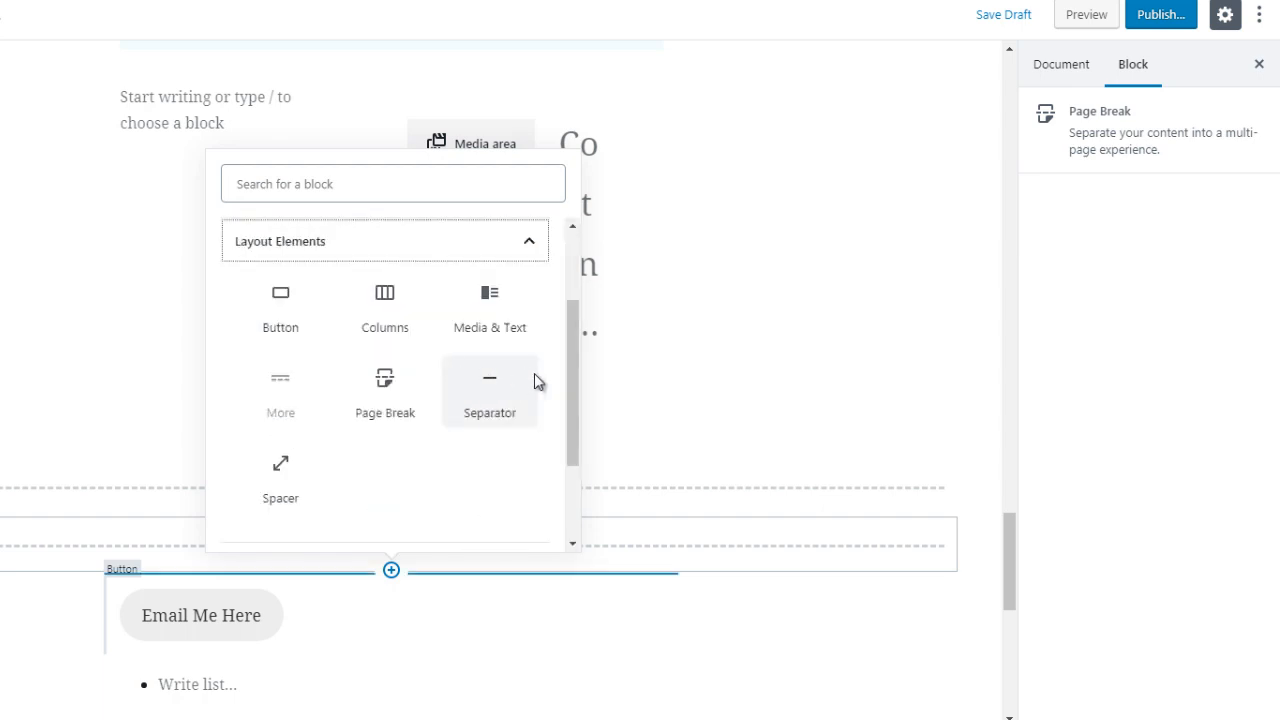
click(485, 394)
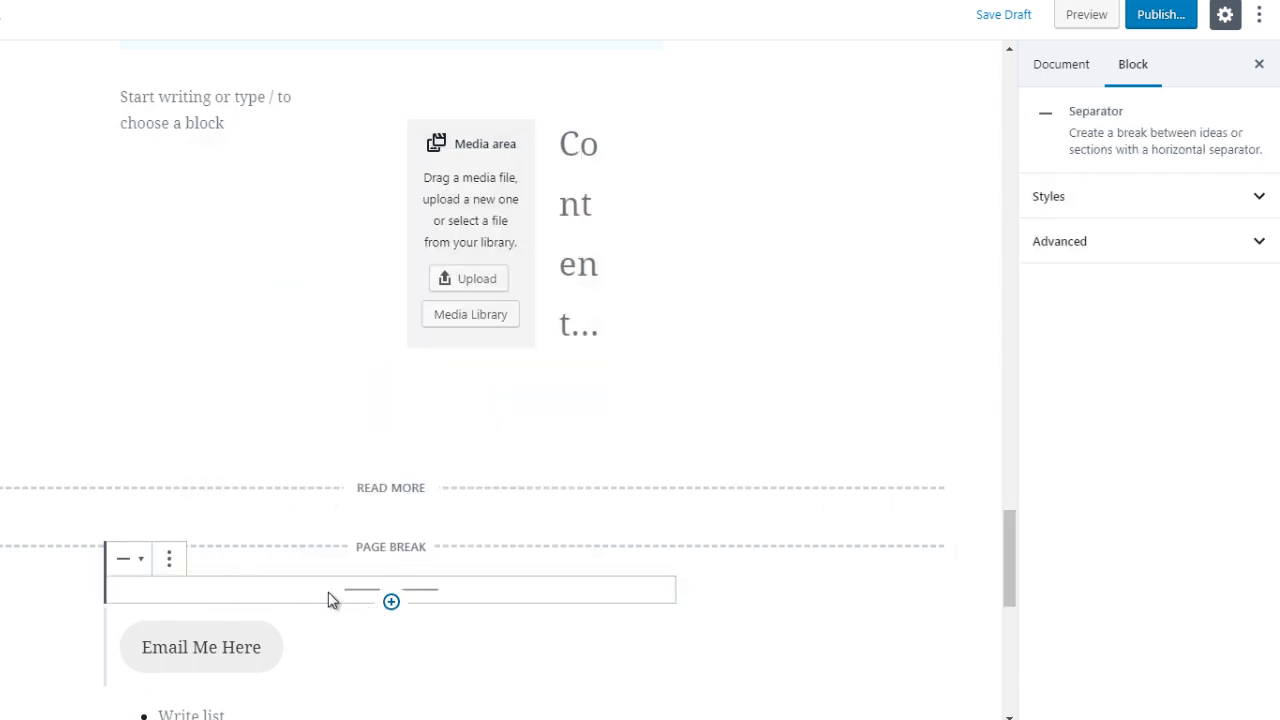
Insert a Spacer block between the columns and the Read More divider.
click(391, 454)
click(457, 317)
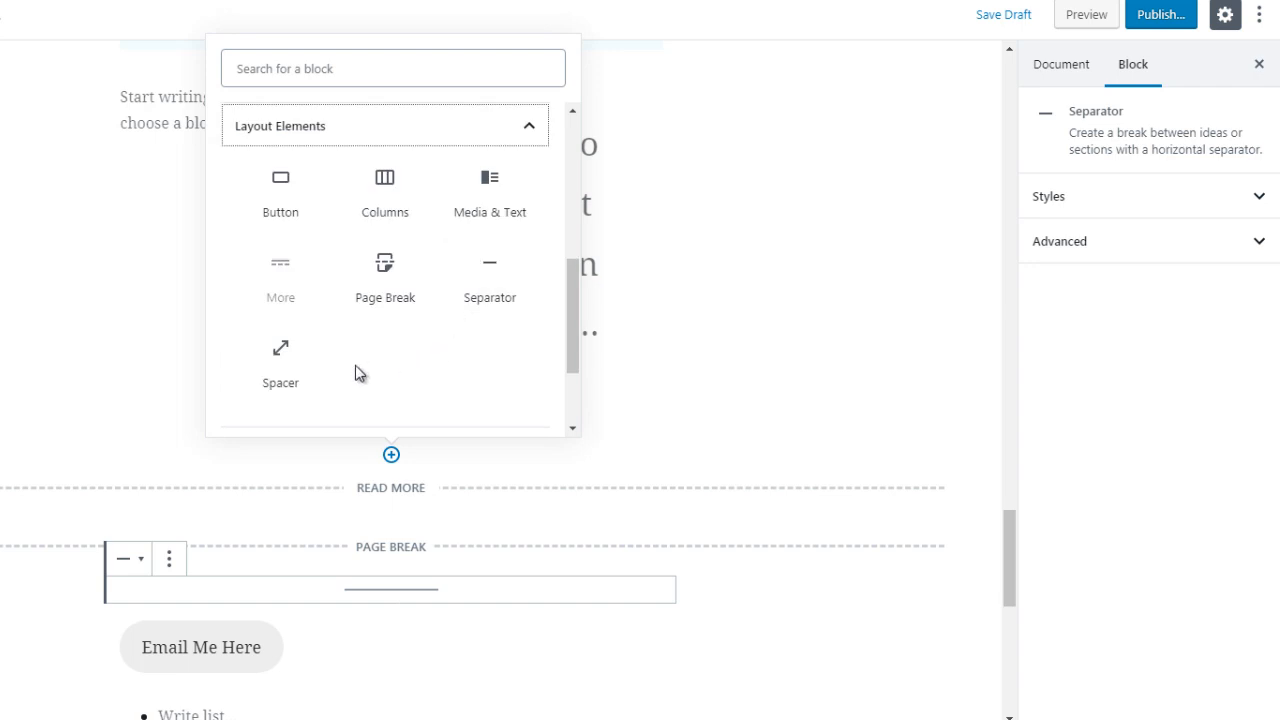
click(281, 362)
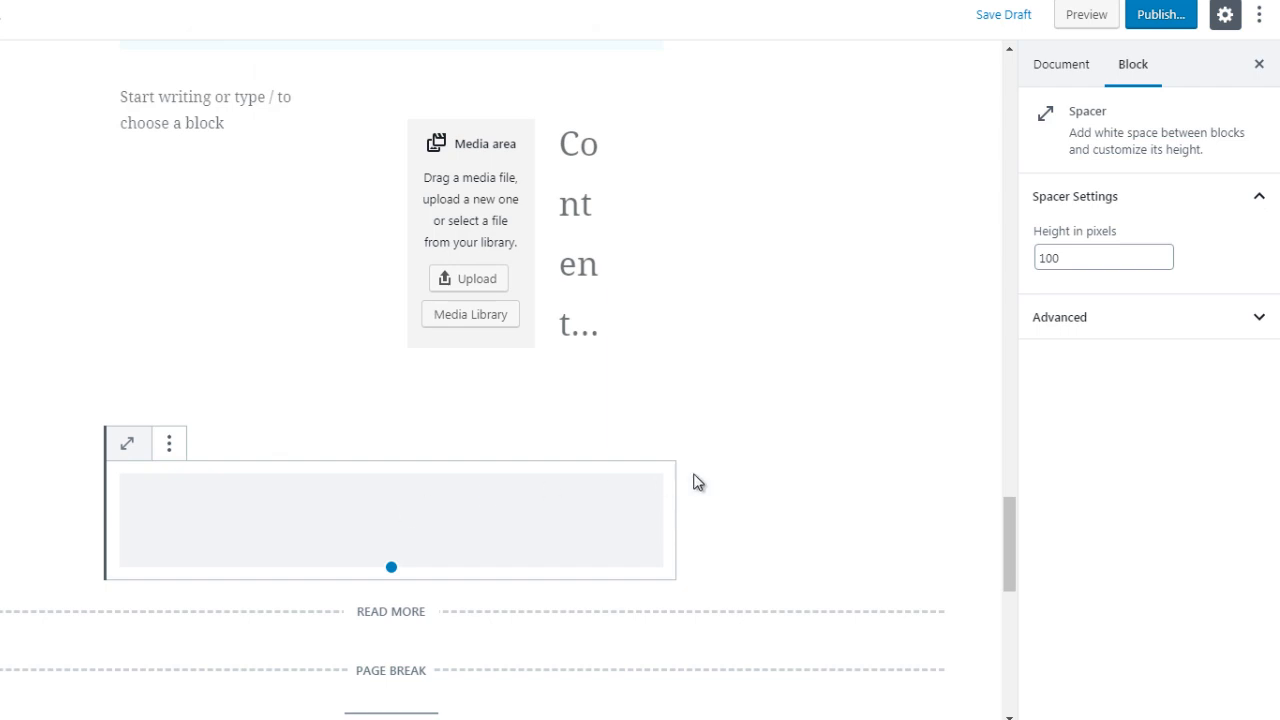
click(770, 512)
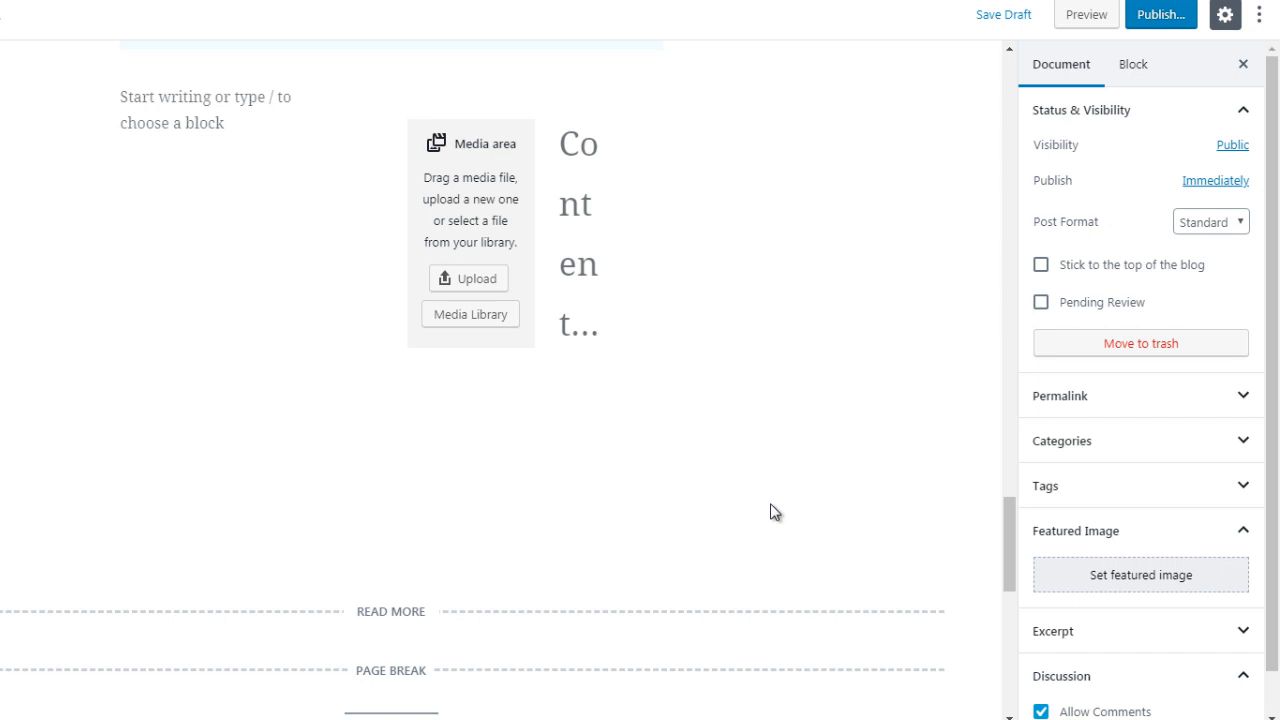
Set the height of the spacer above the Read More divider to 50 pixels and deselect the block.
click(431, 512)
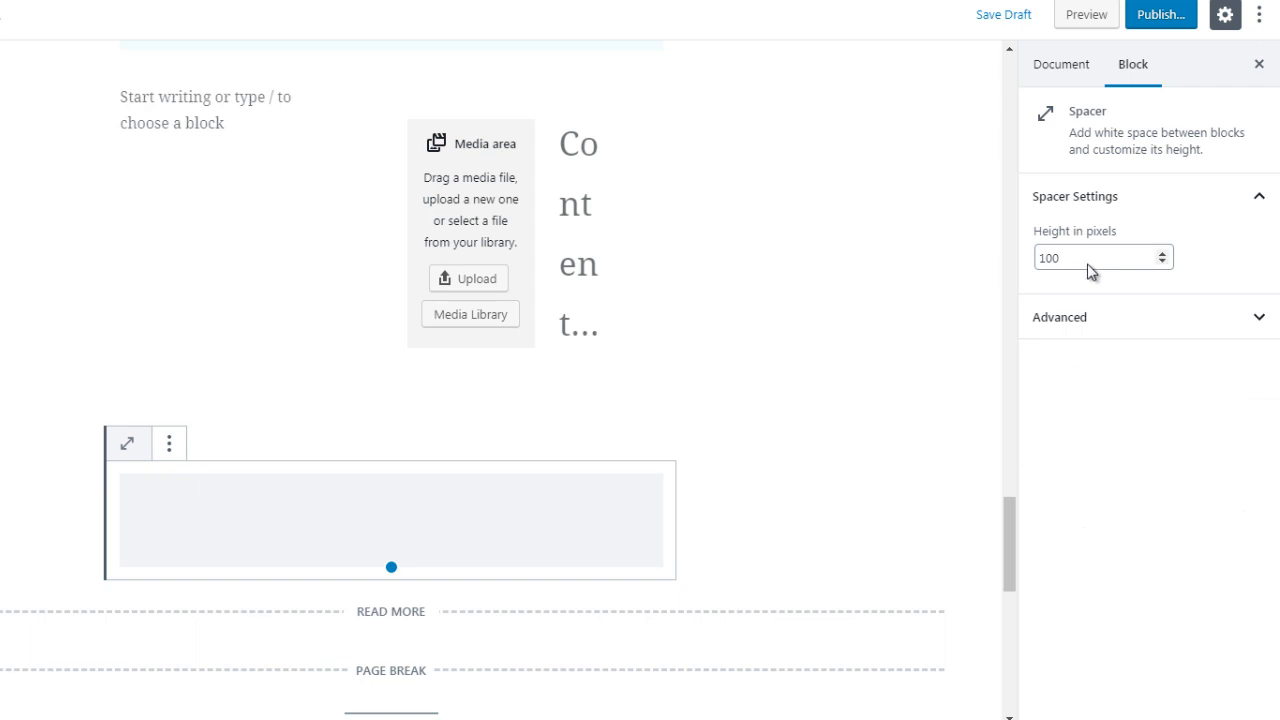
drag(1088, 265, 1031, 253)
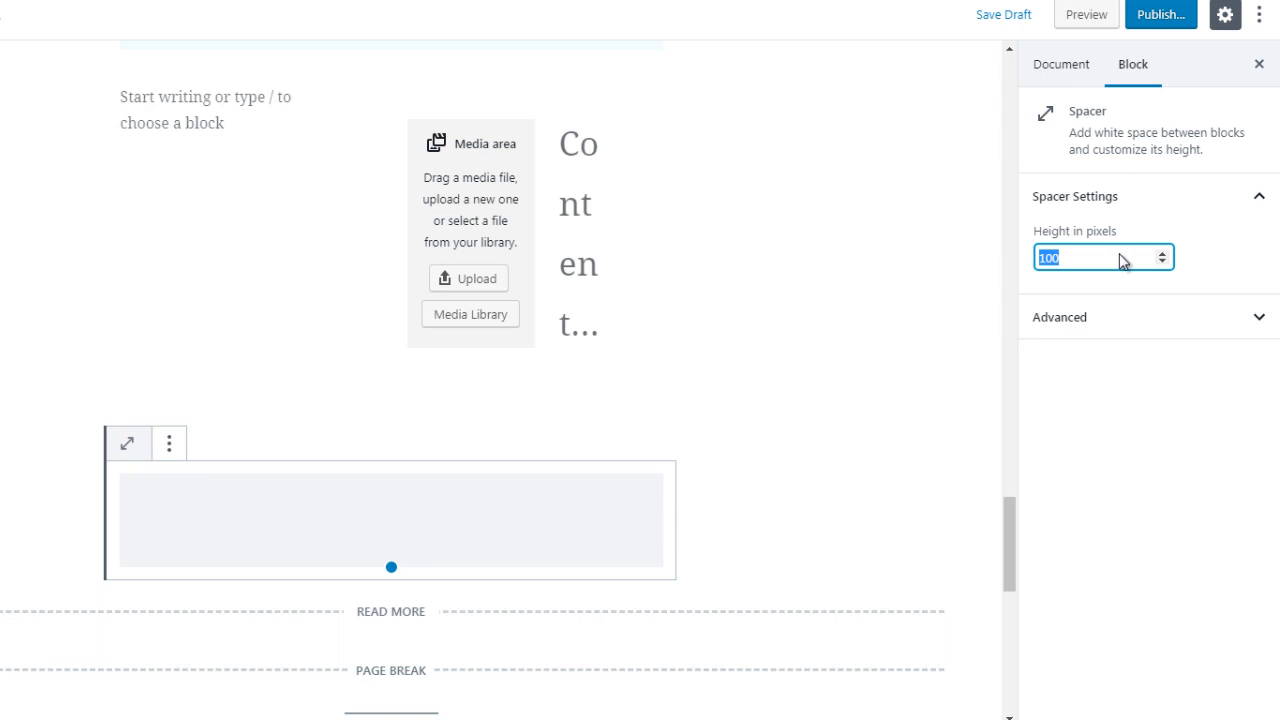
text(50)
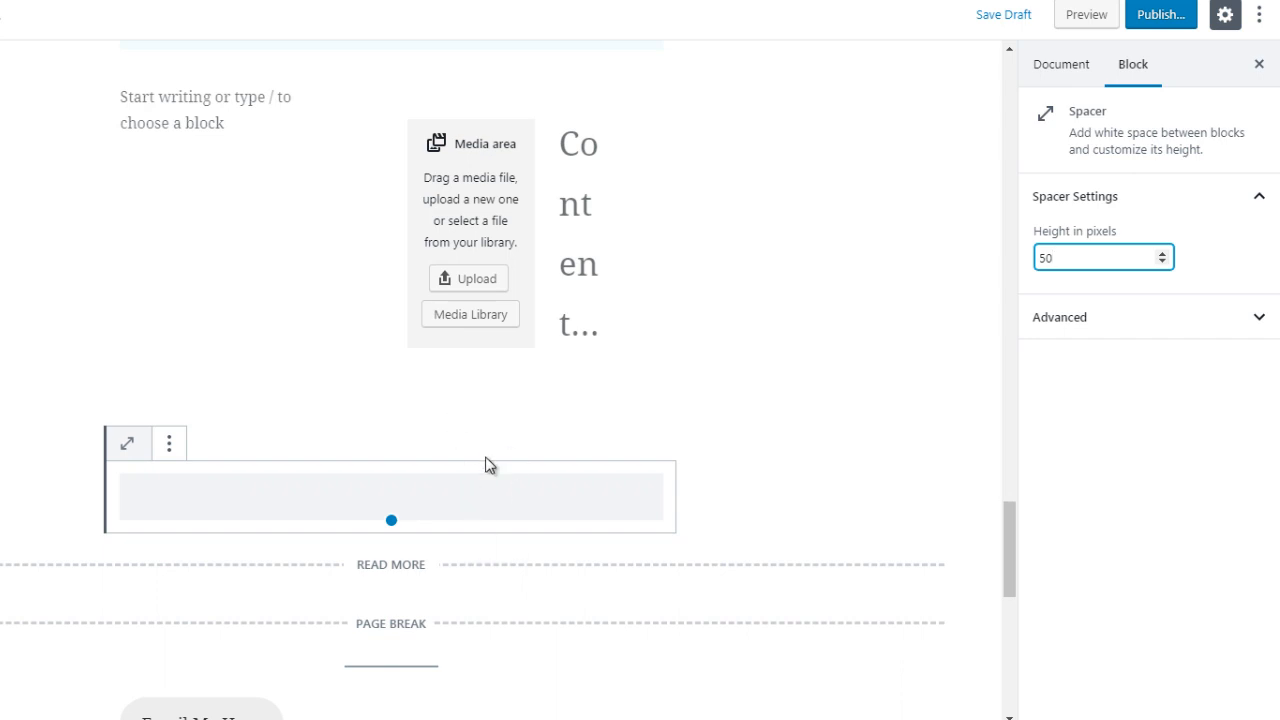
click(779, 416)
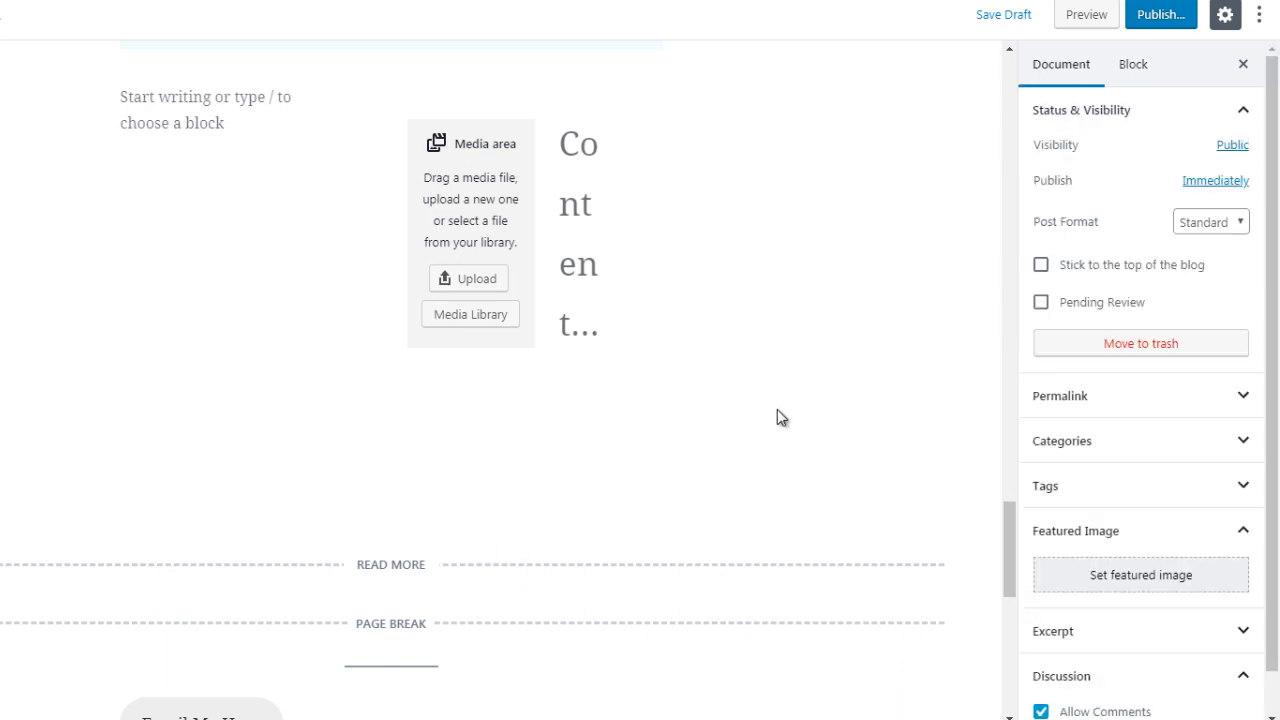